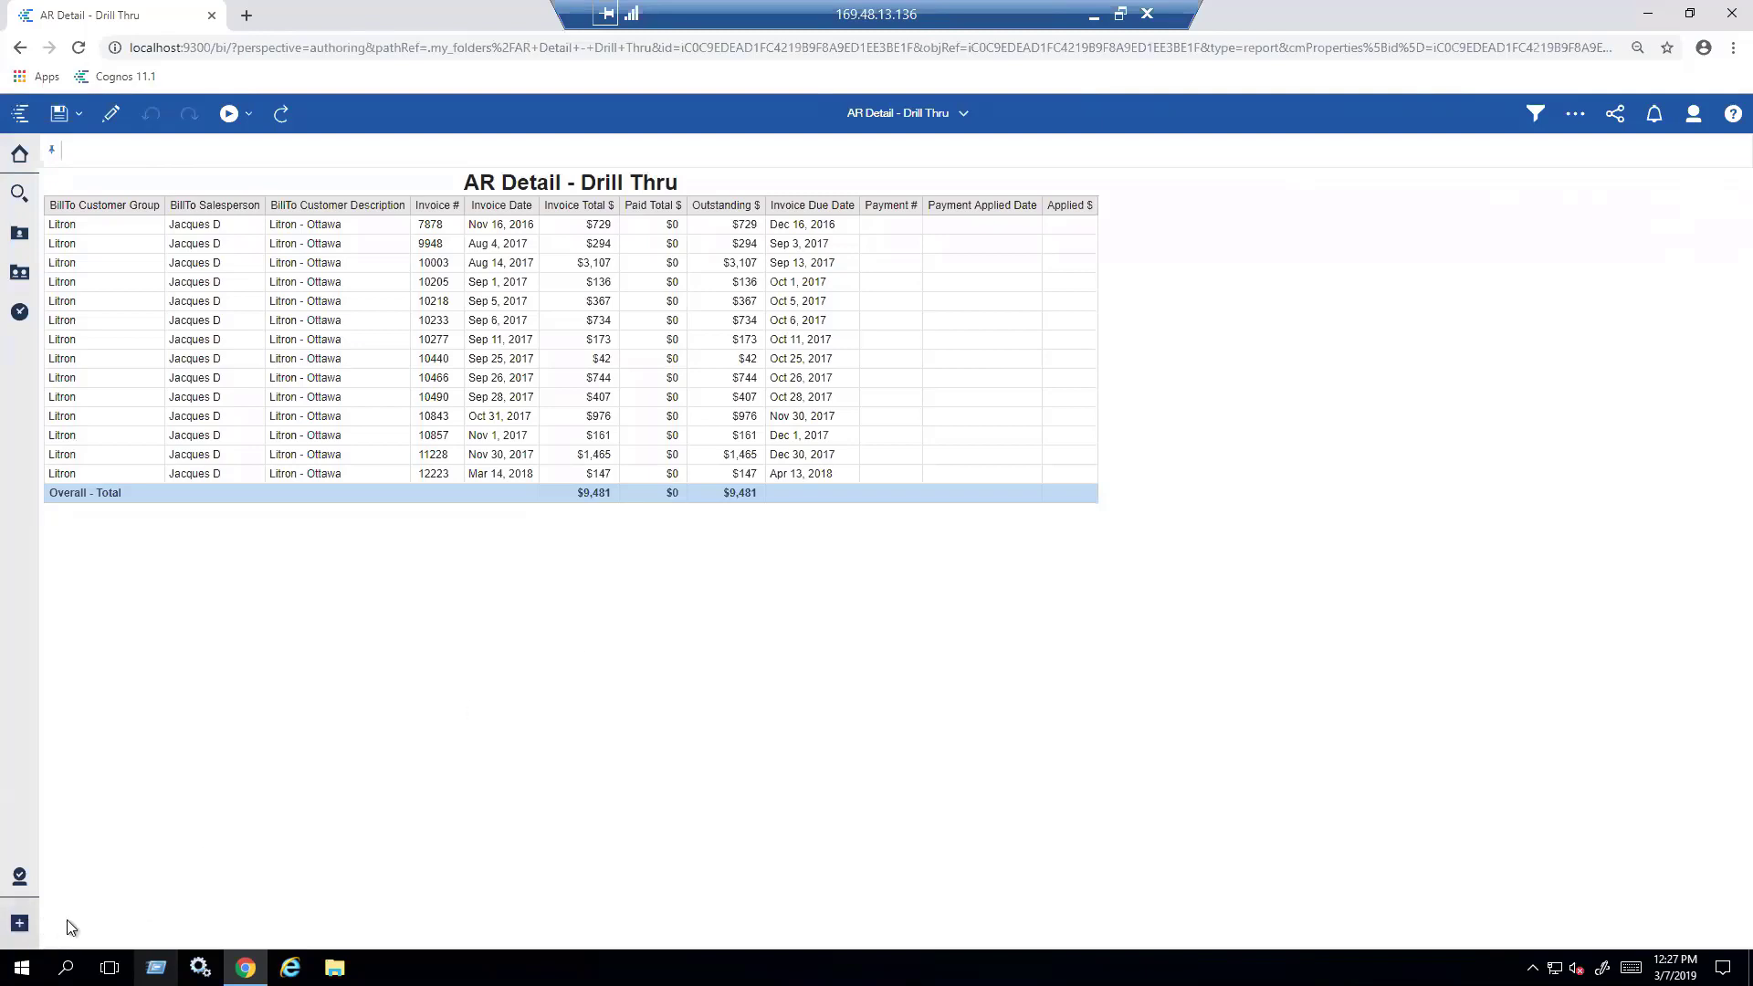
# - Open the sidebar's New menu listing Report, Dashboard and other content types
pyautogui.click(17, 924)
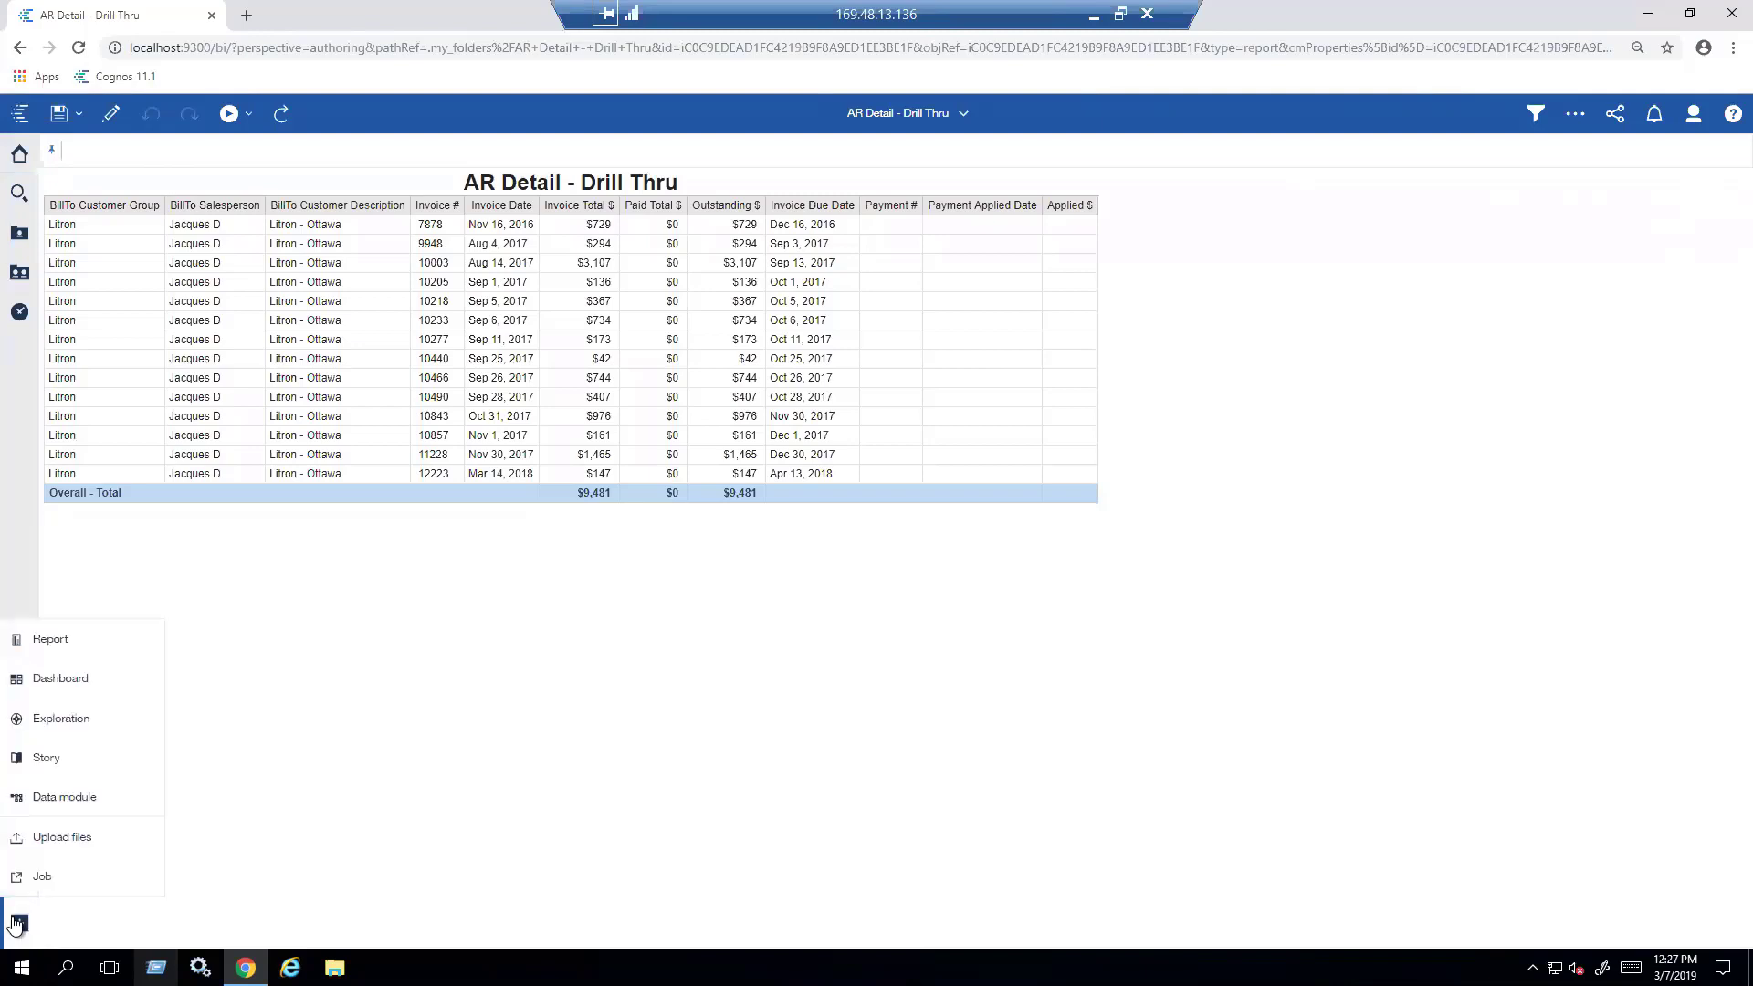
# - Choose Report and accept the Blank template to get an empty Page1
pyautogui.click(85, 644)
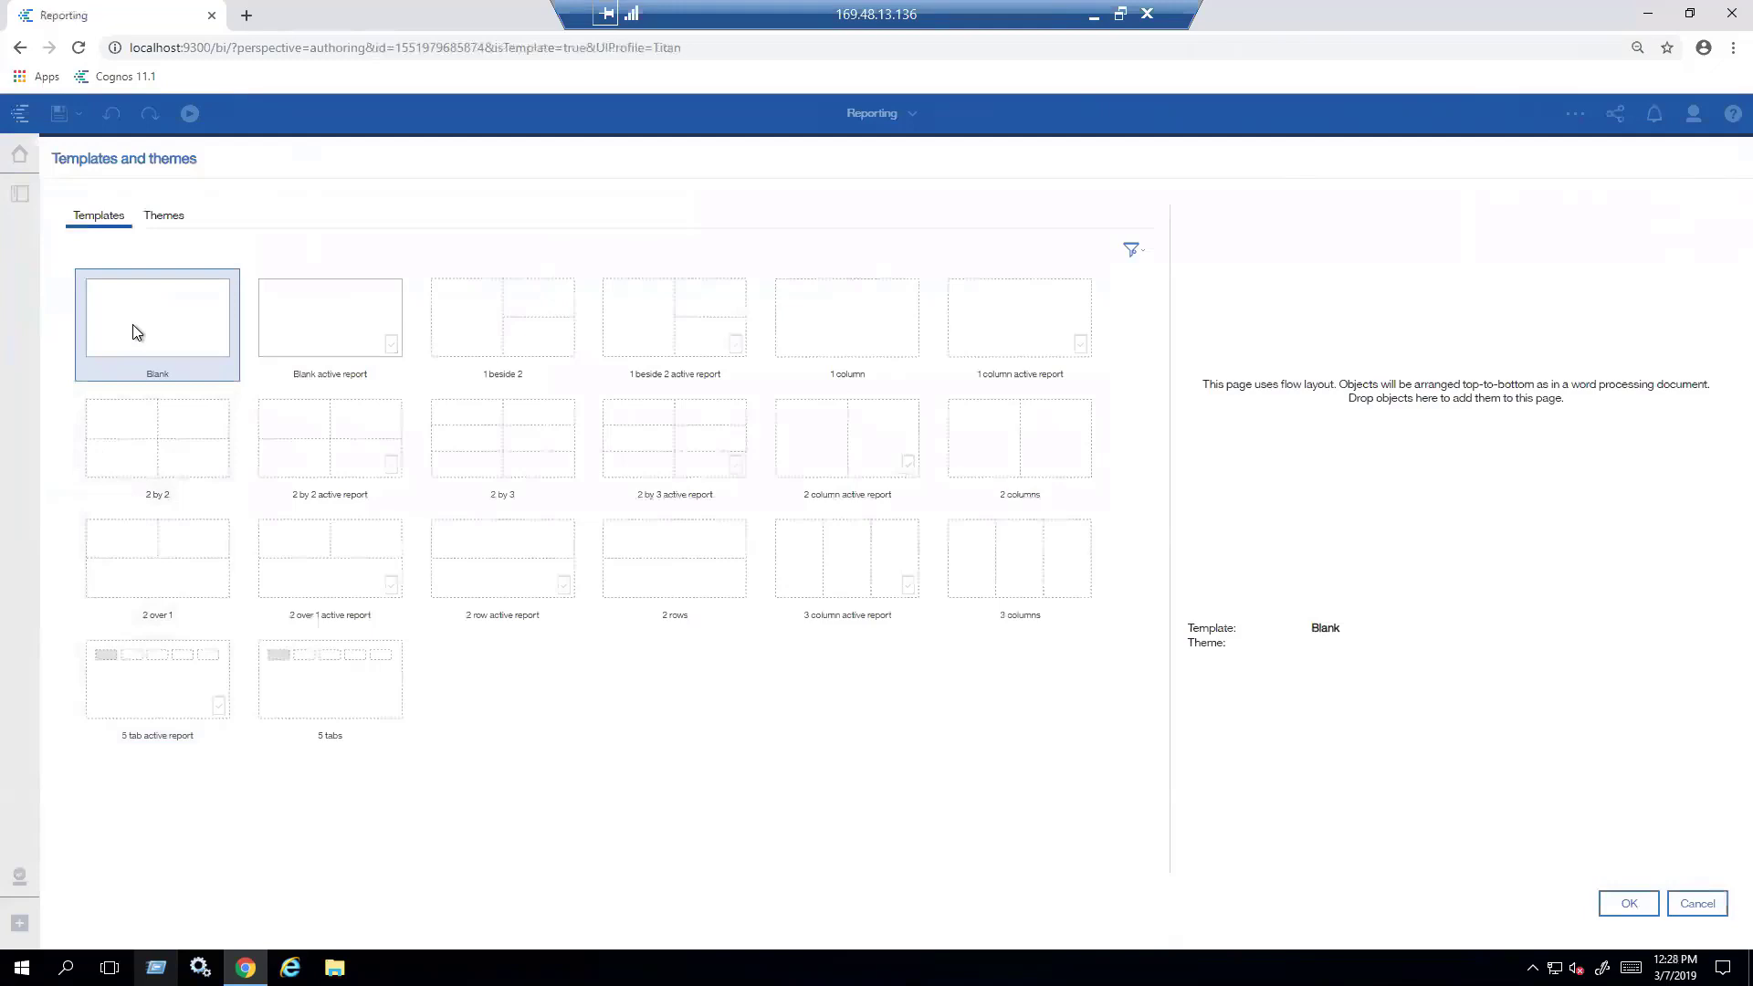
pyautogui.click(1625, 906)
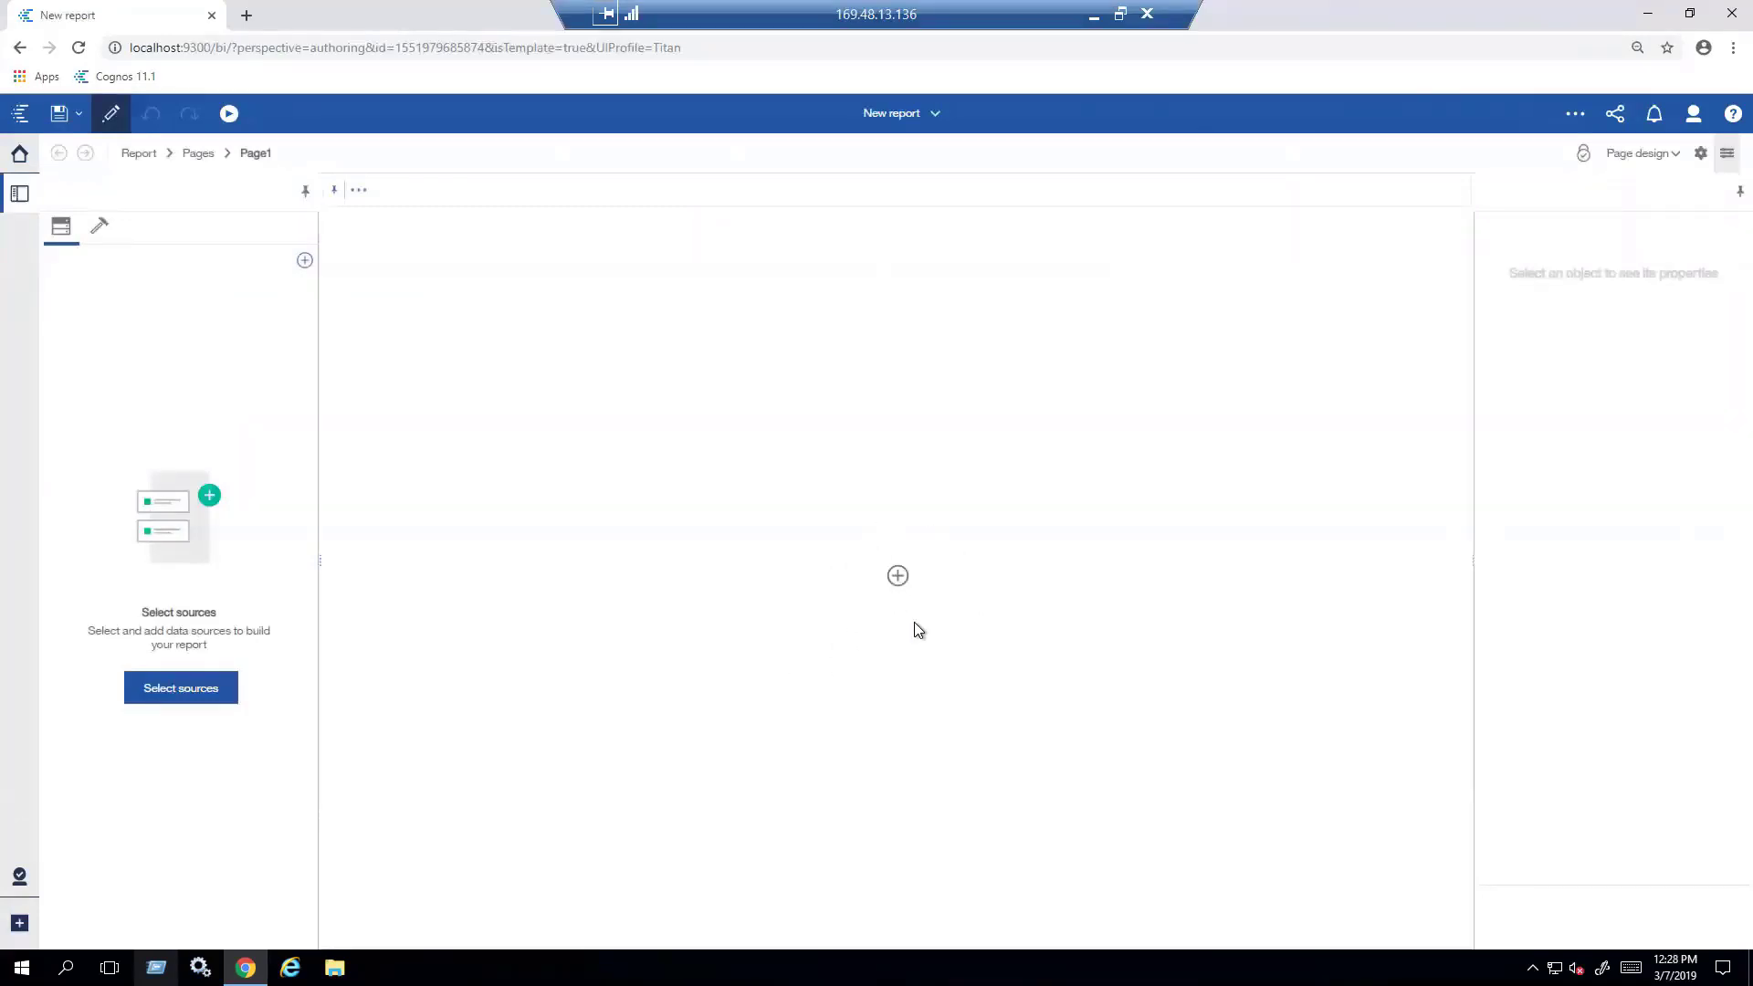
# - Insert a crosstab on Page1, keeping the name Crosstab1 and query Query1
pyautogui.click(897, 575)
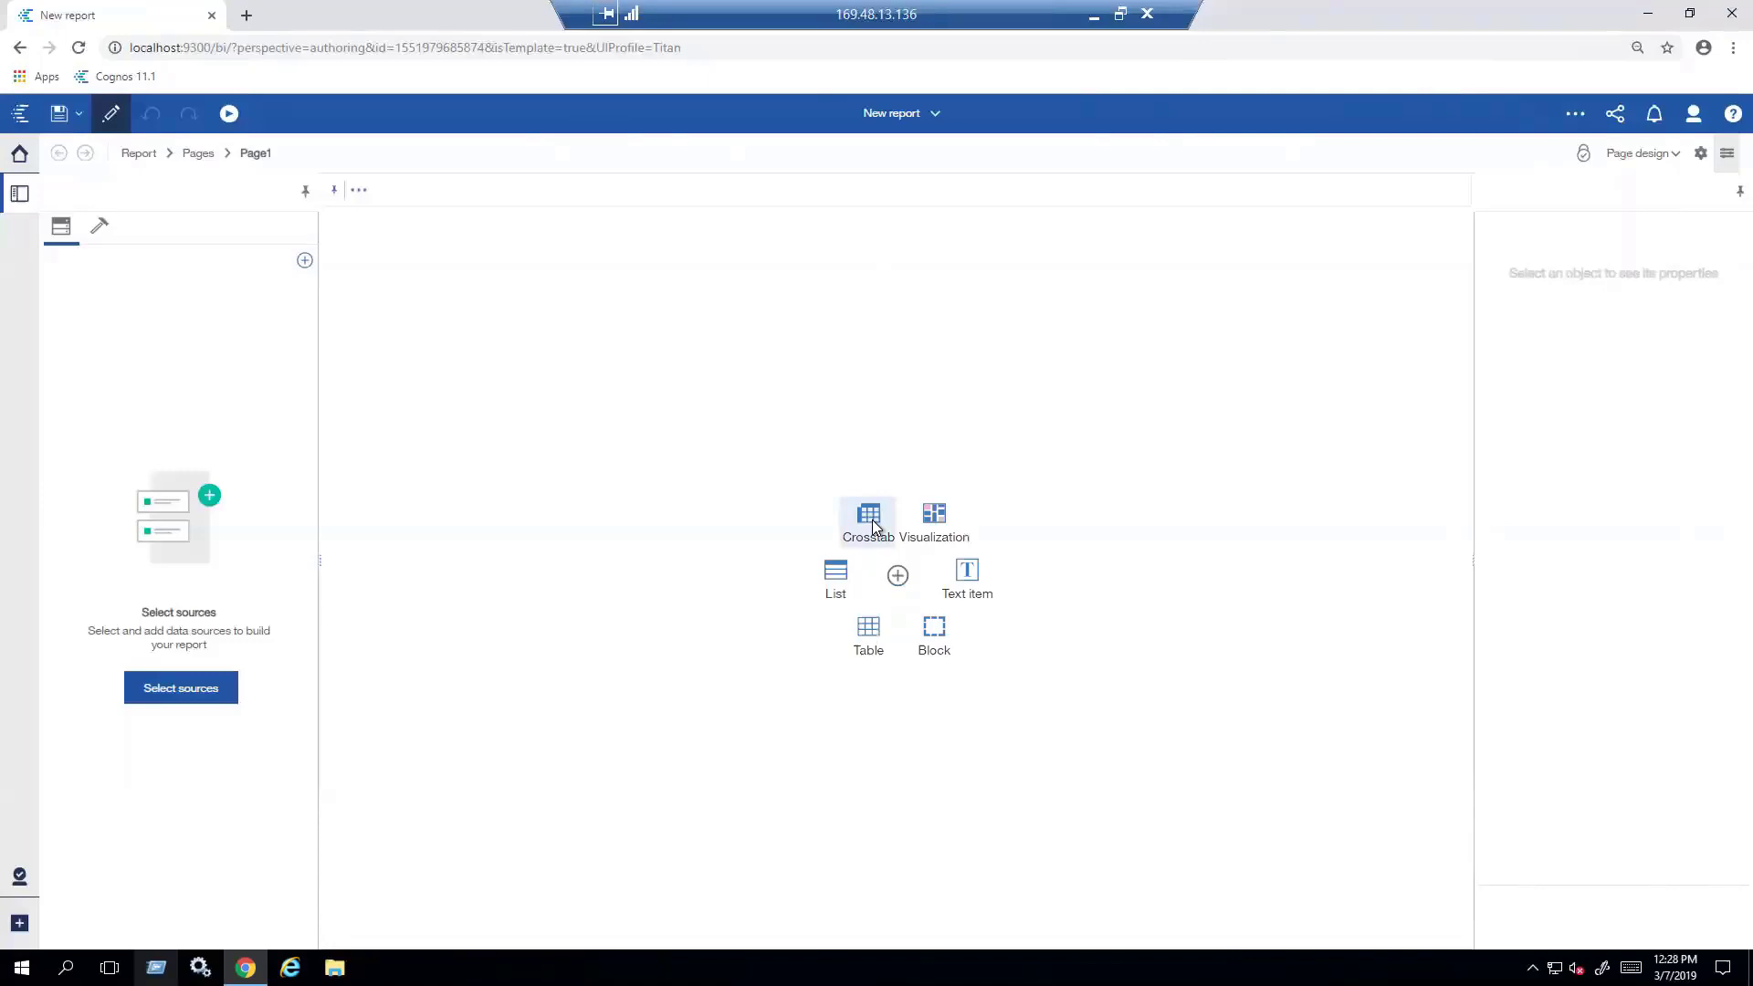
pyautogui.click(873, 527)
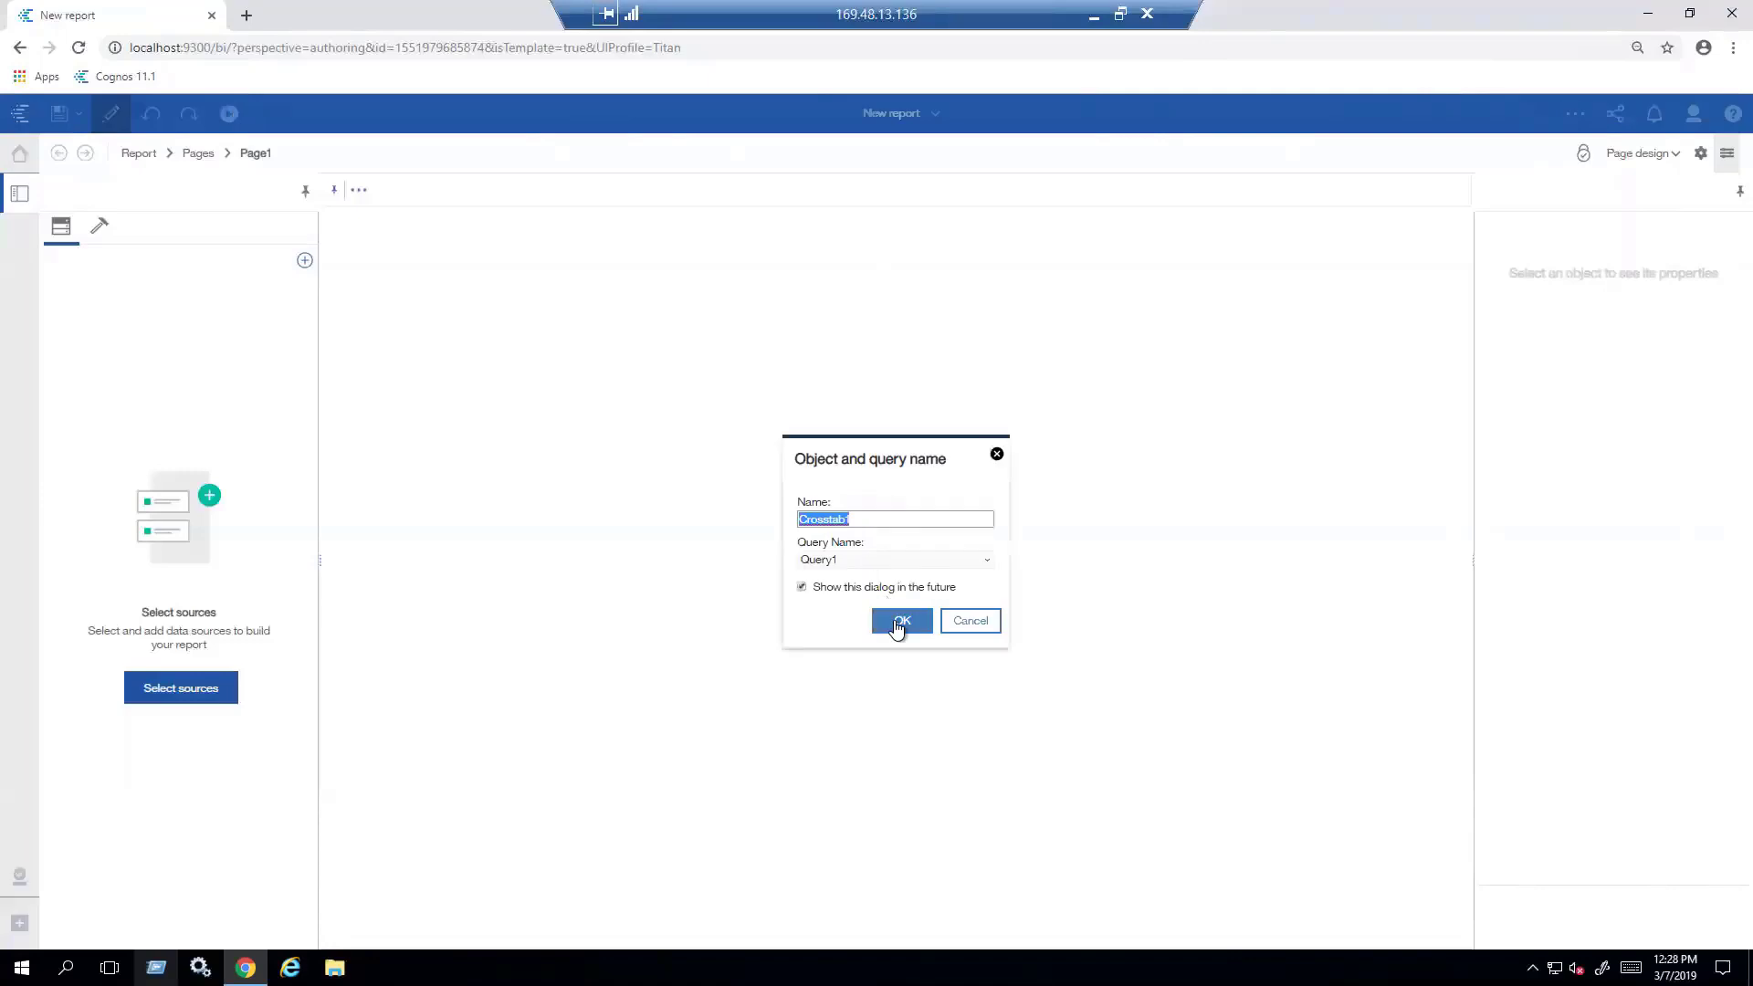
pyautogui.click(899, 622)
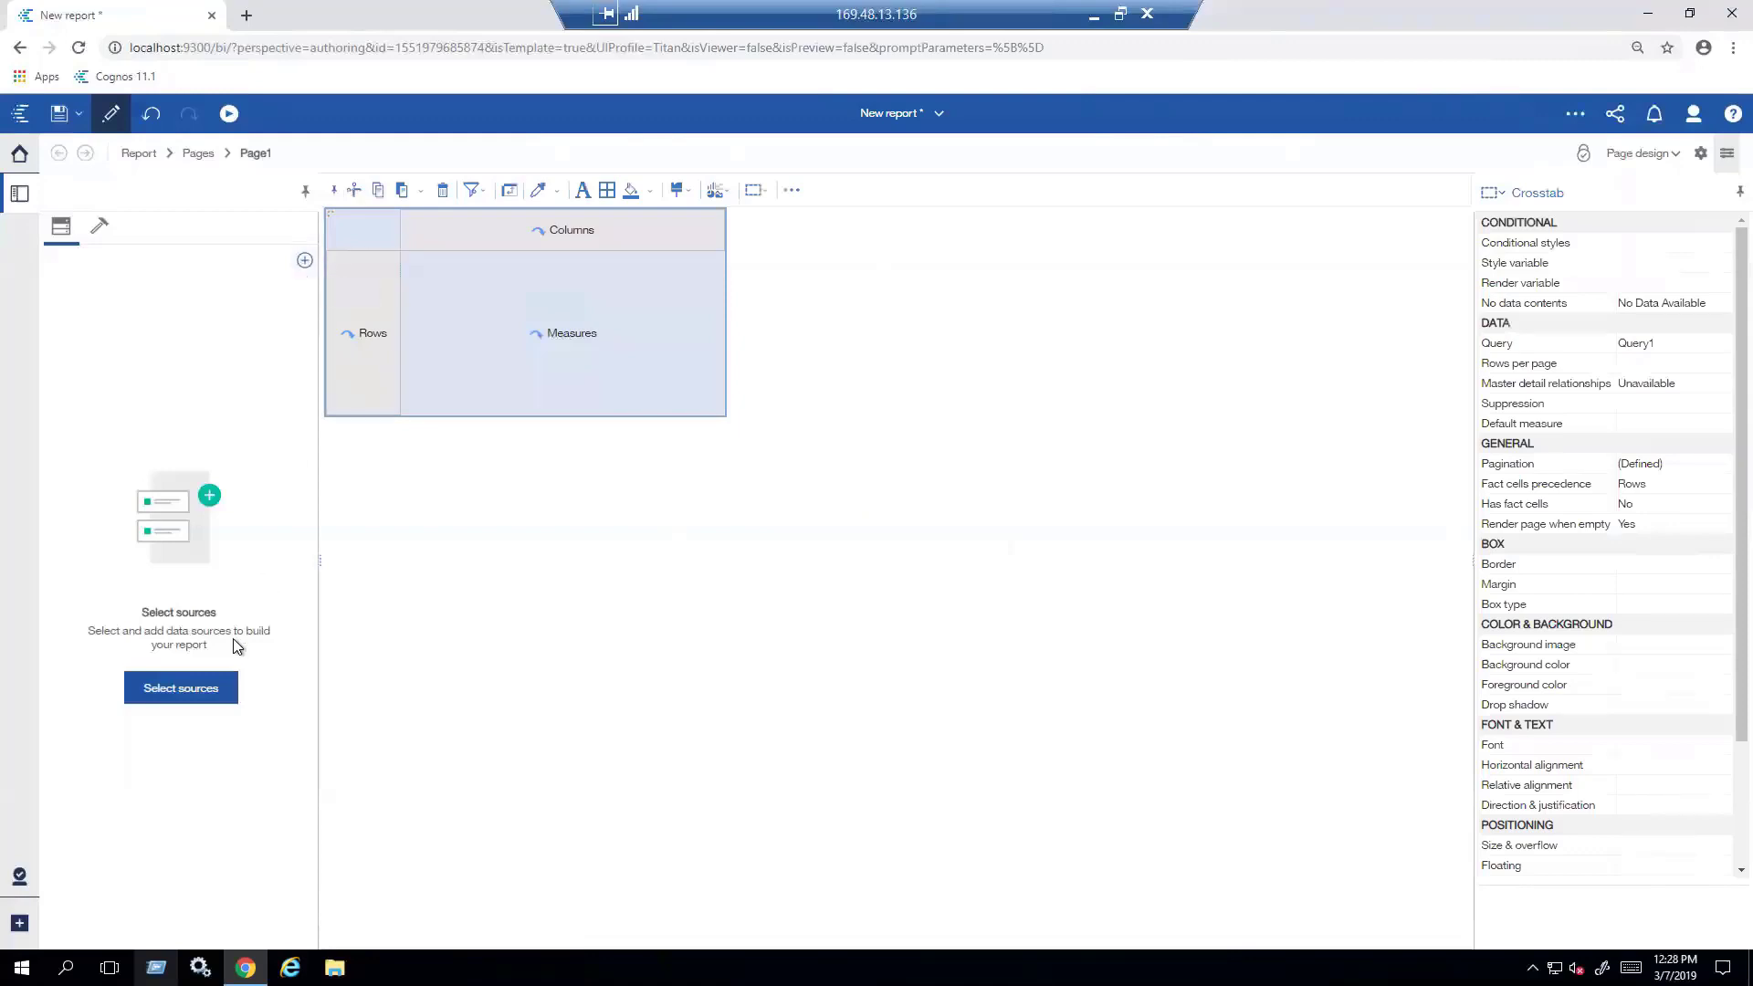
# - Load the SAP-B1 package from Team content > Packages as the report's data source
pyautogui.click(167, 694)
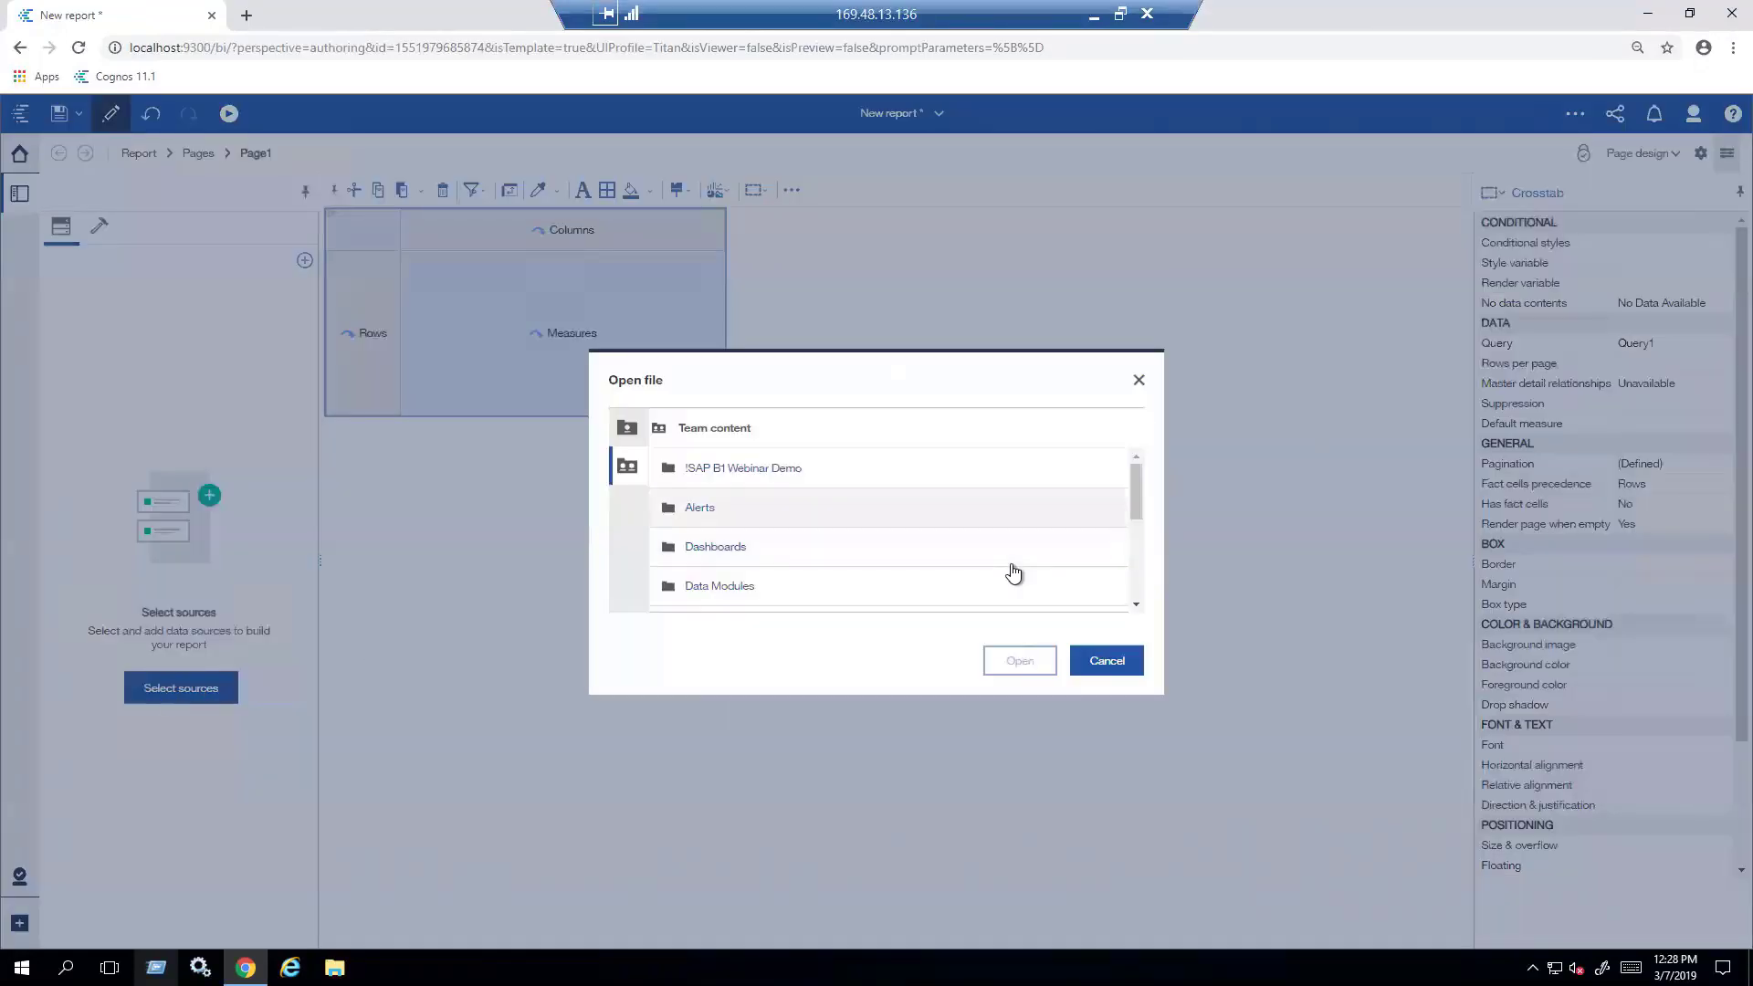
pyautogui.scroll(-3, 1009, 573)
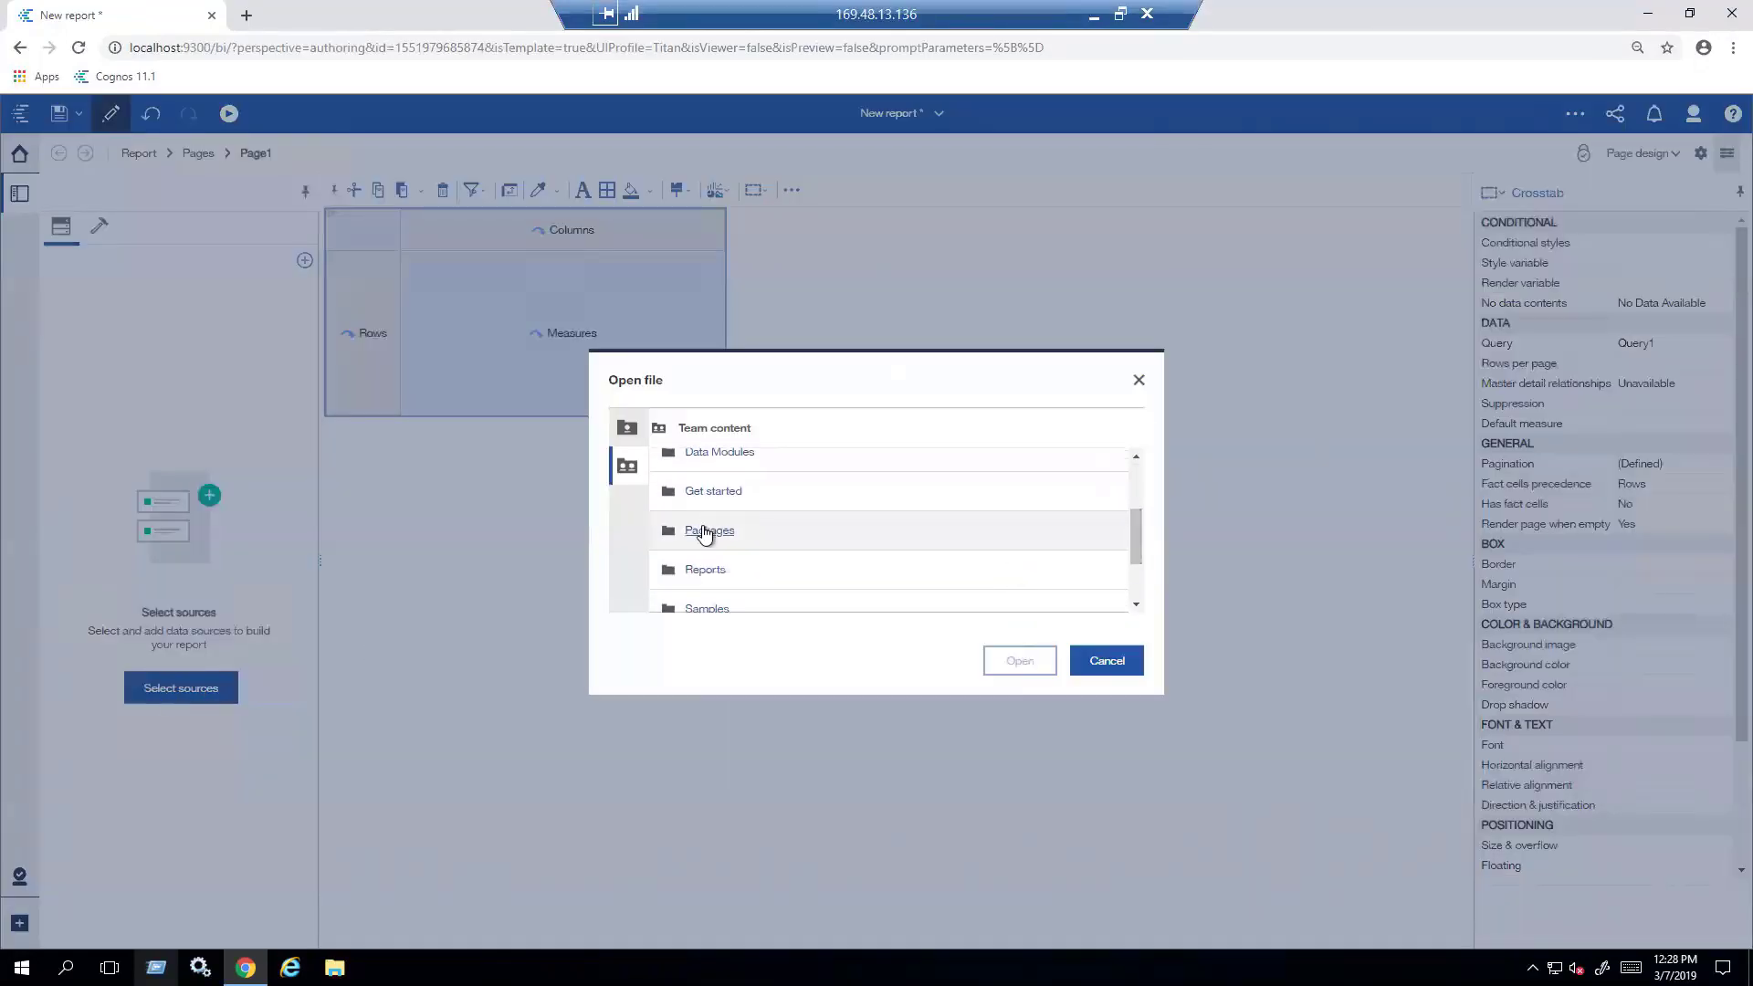
pyautogui.click(748, 535)
pyautogui.scroll(-3, 868, 528)
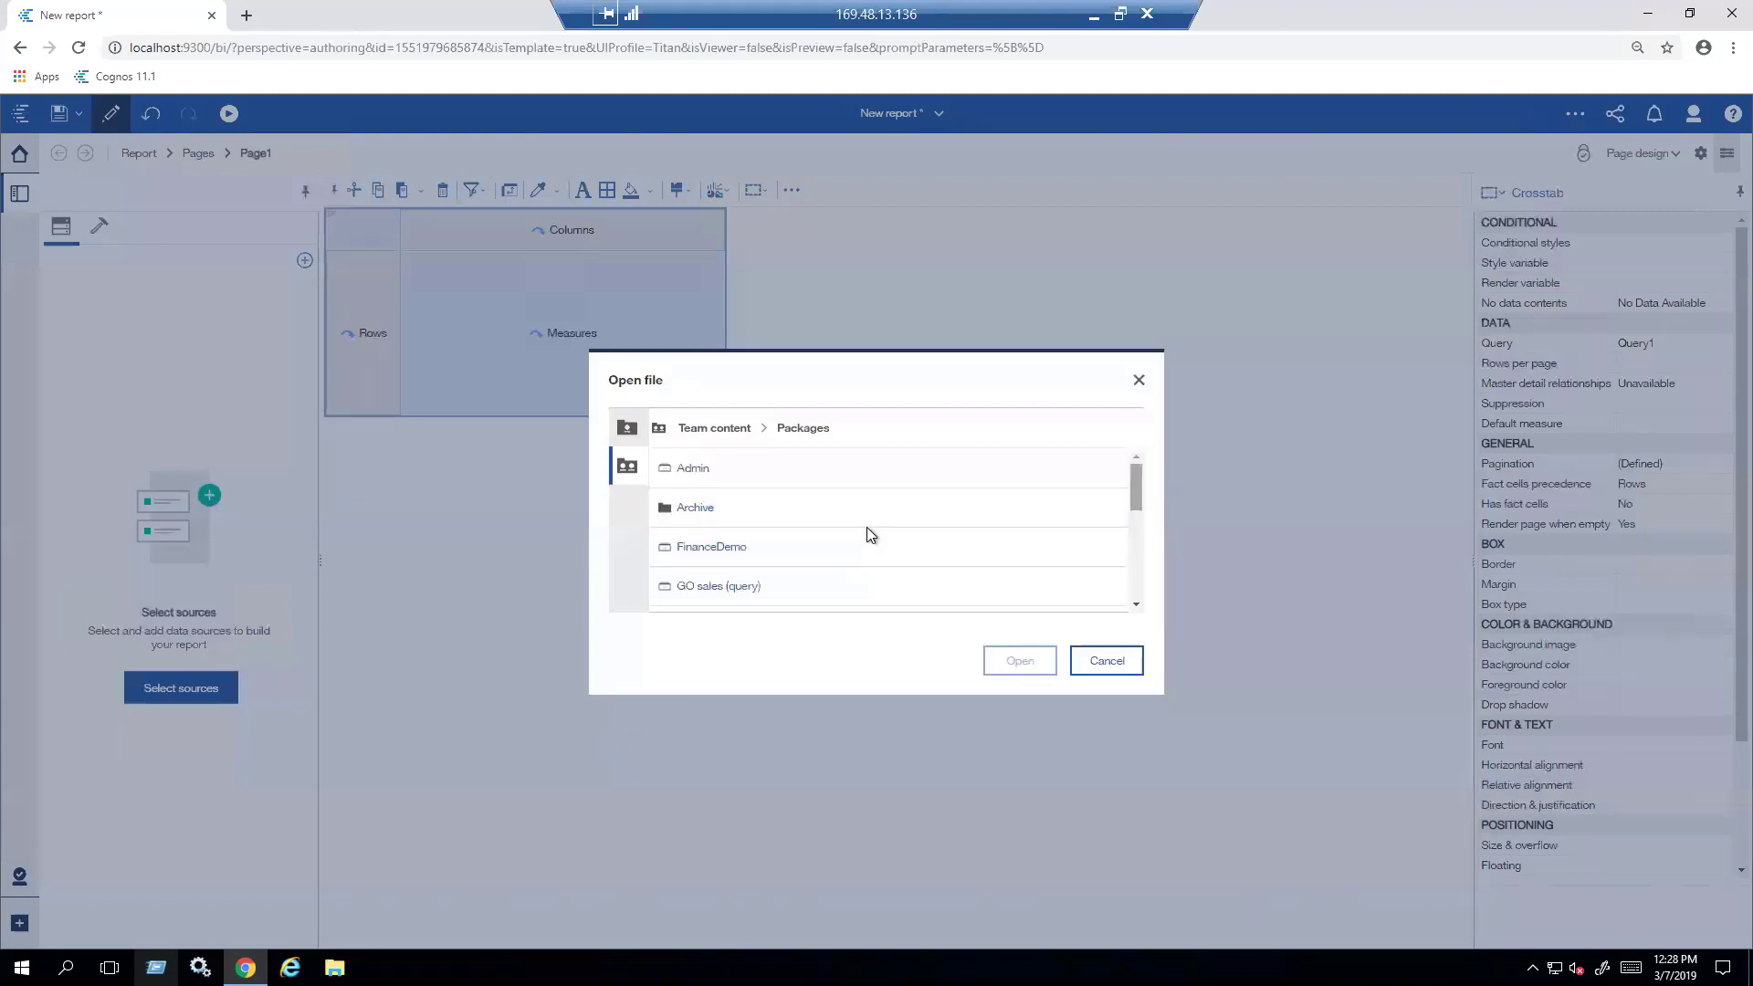
pyautogui.click(699, 528)
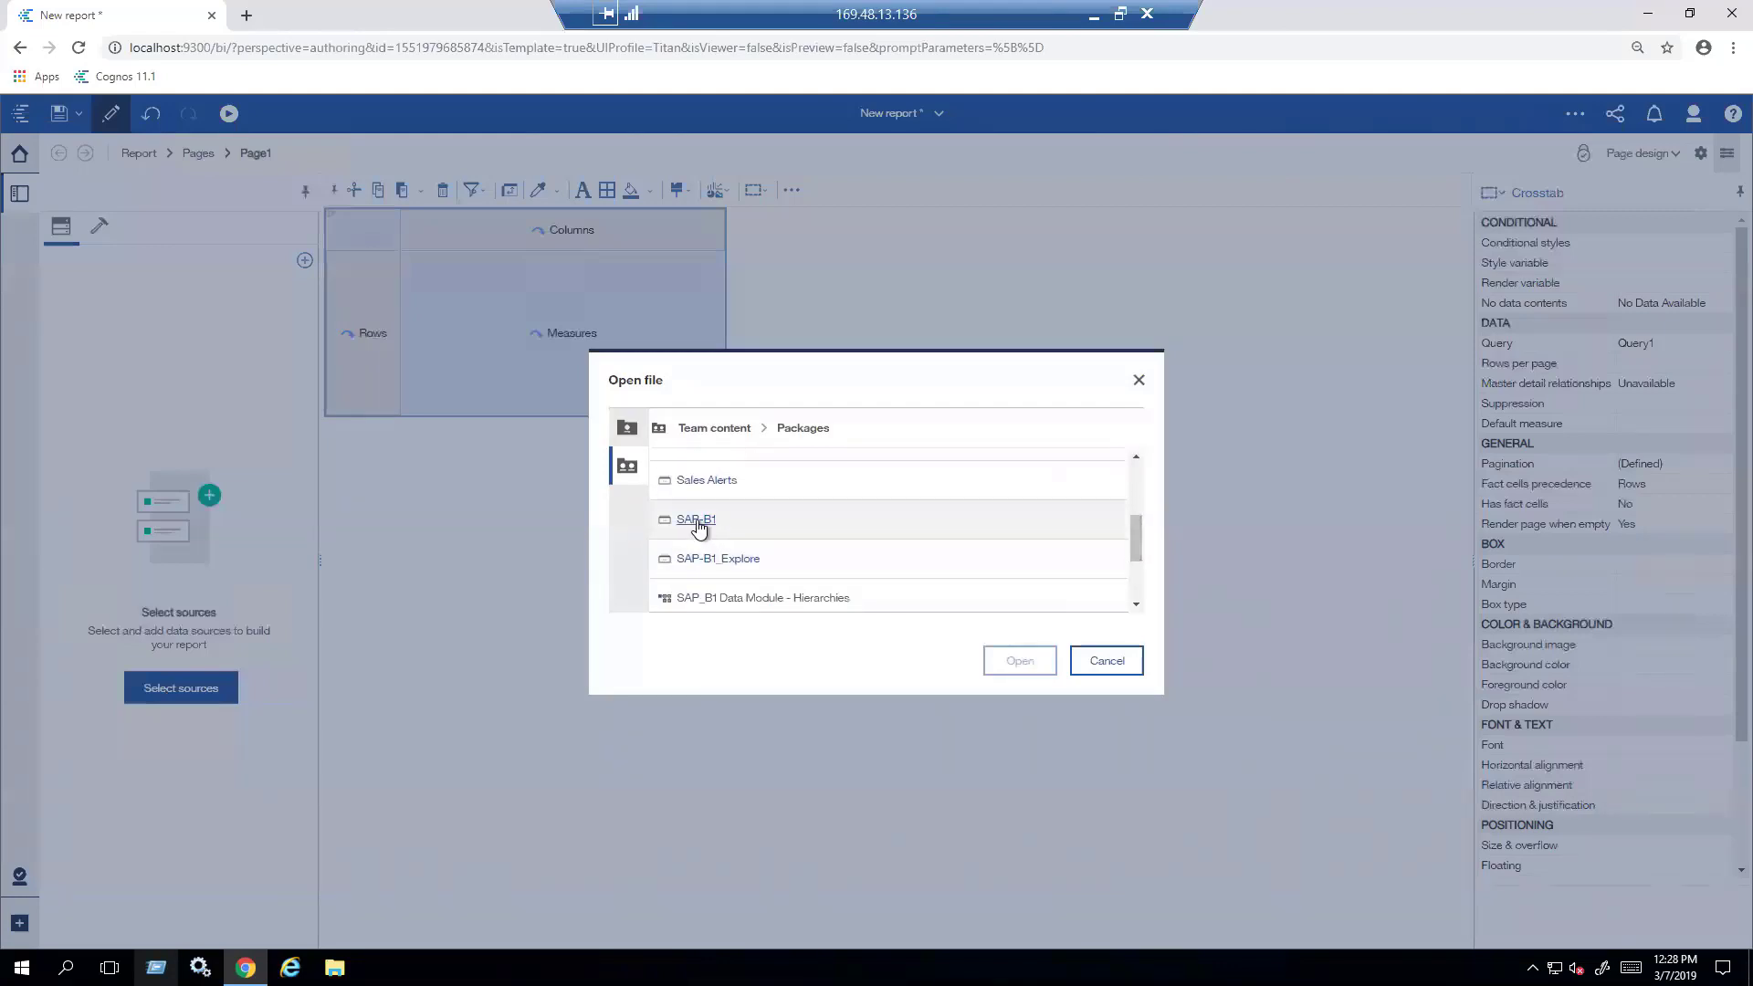
pyautogui.click(1011, 666)
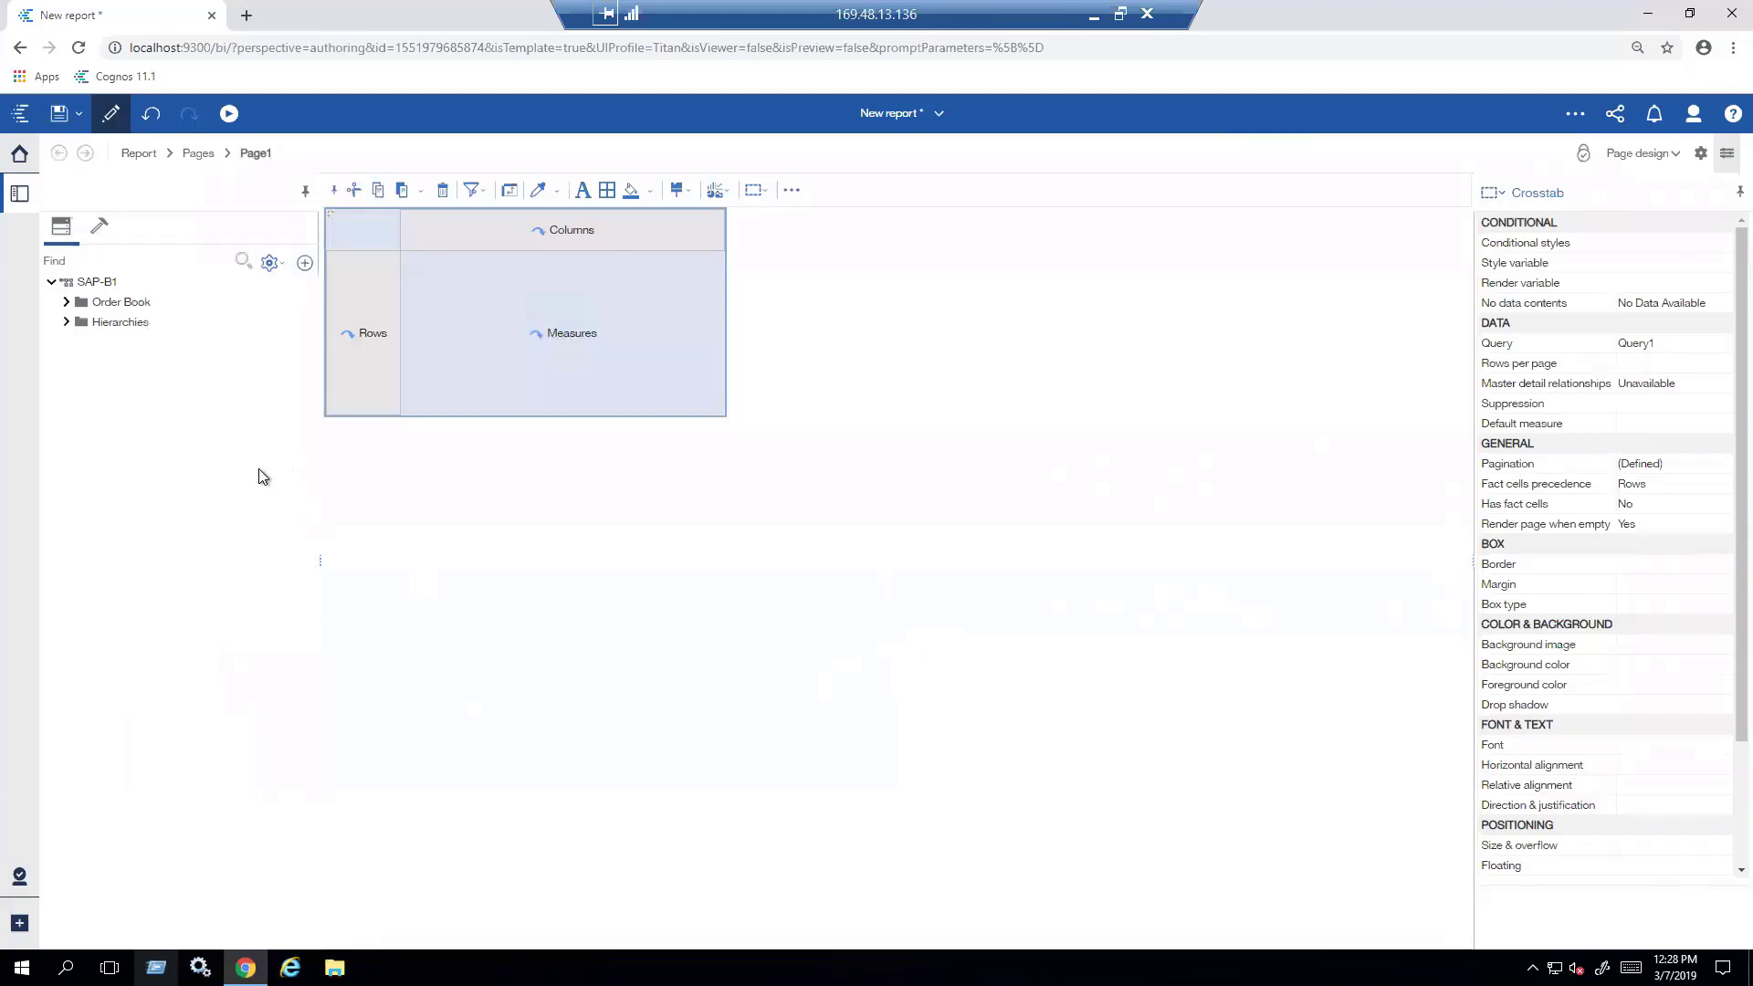
# - Expand Order Book > AR > Key Figures > System (Local) Currency in the source tree
pyautogui.click(64, 304)
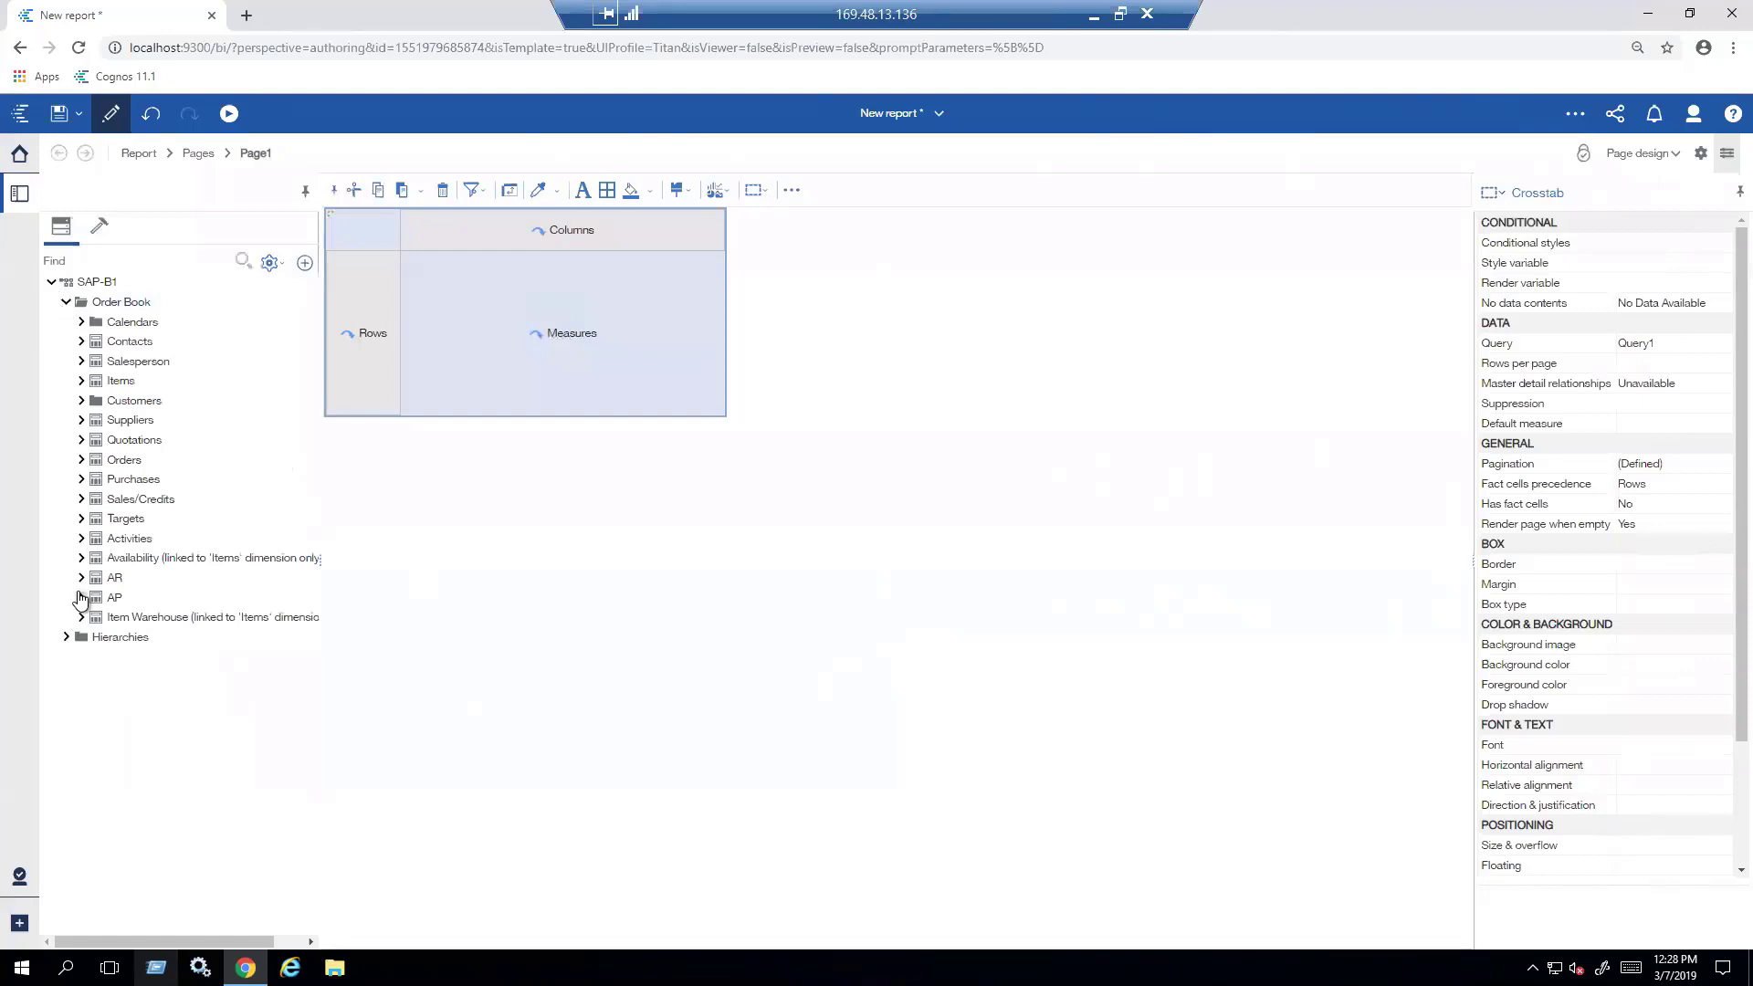
pyautogui.click(80, 579)
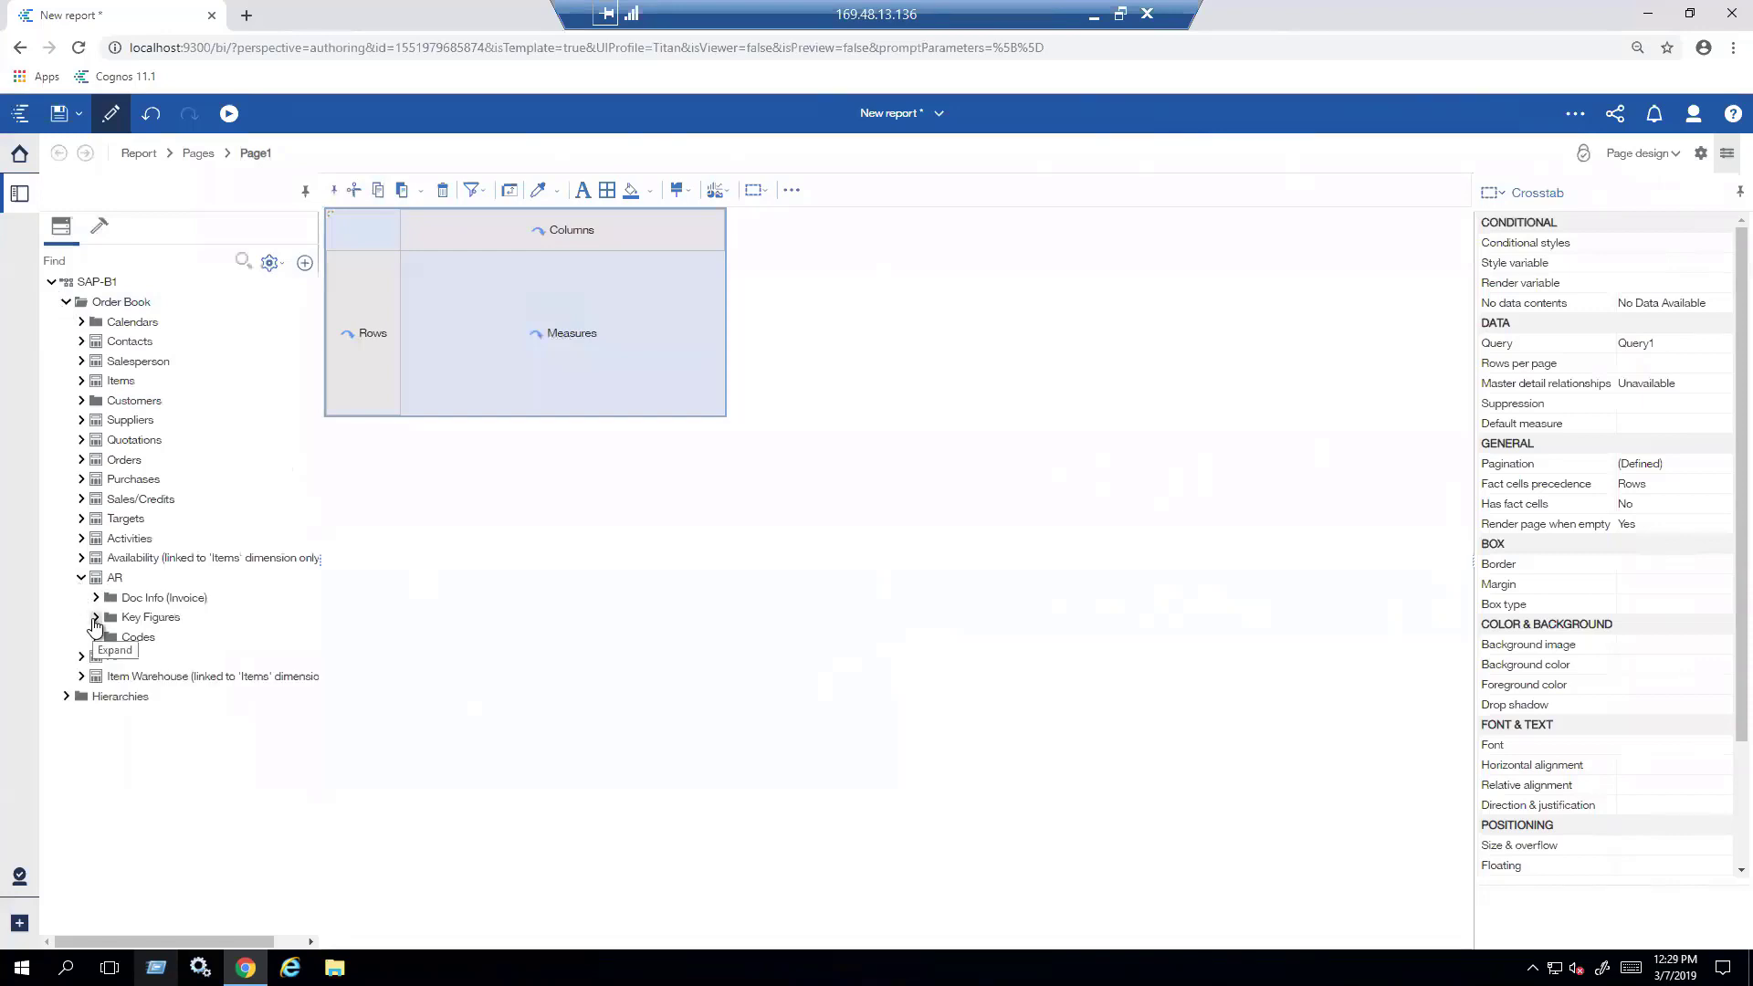
pyautogui.click(95, 618)
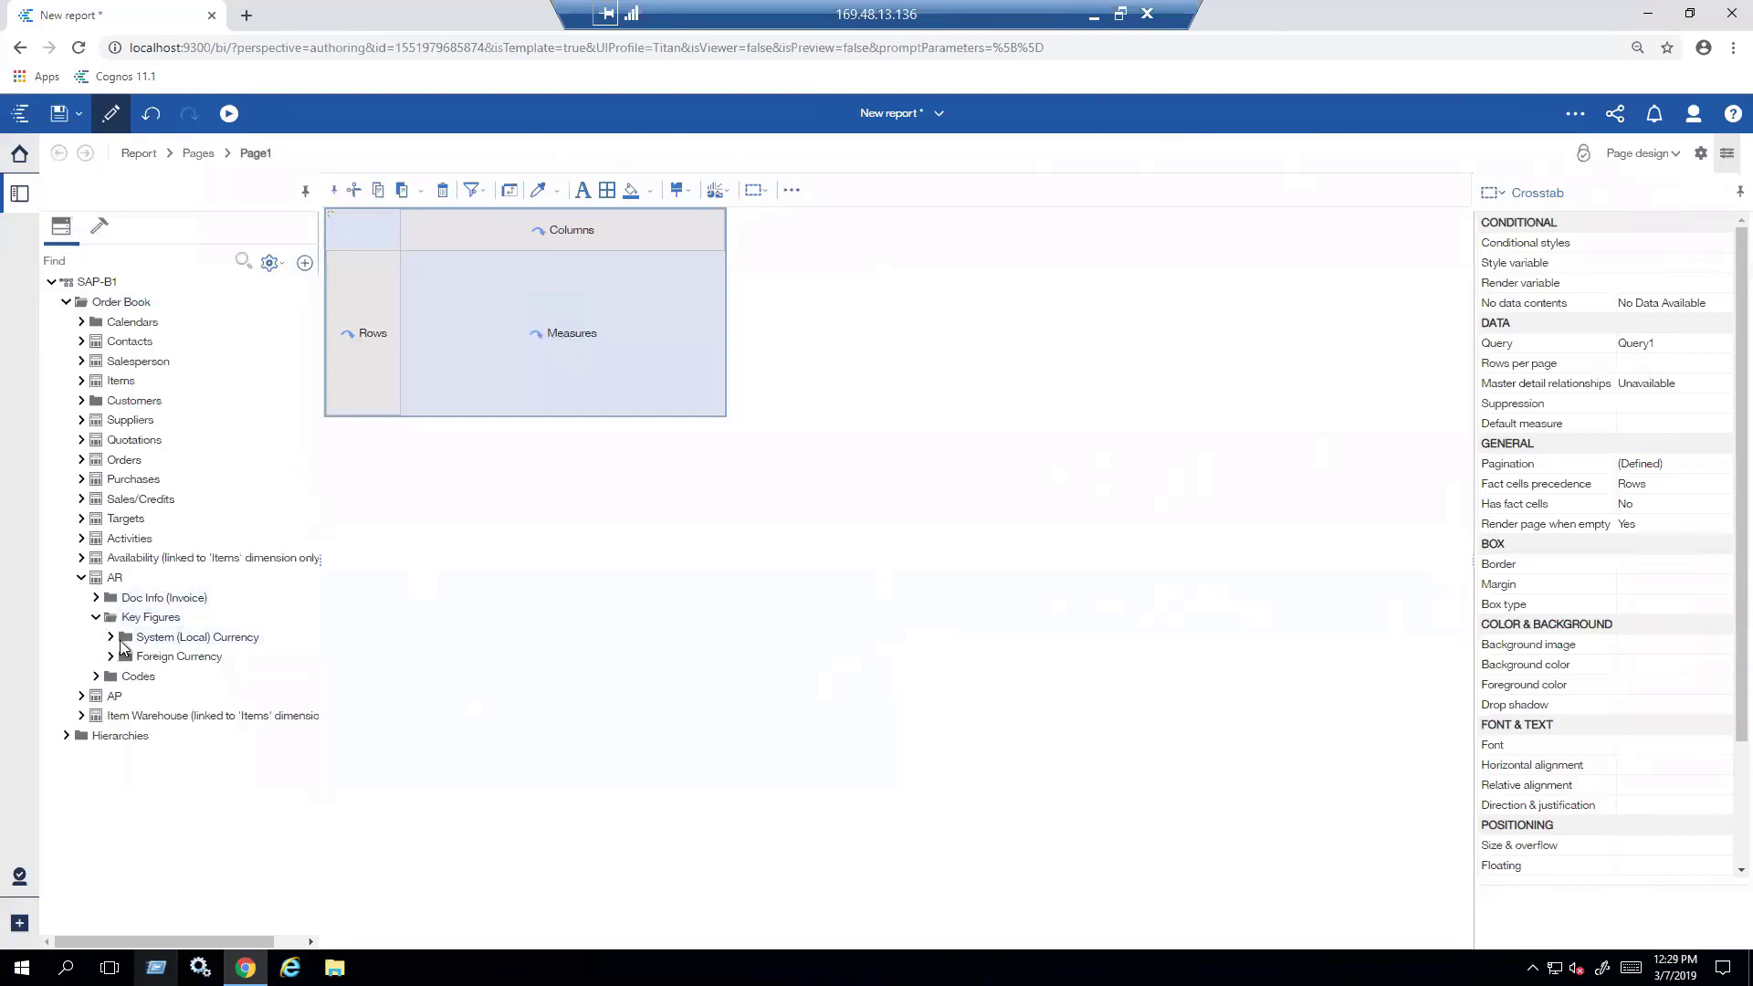
pyautogui.click(111, 637)
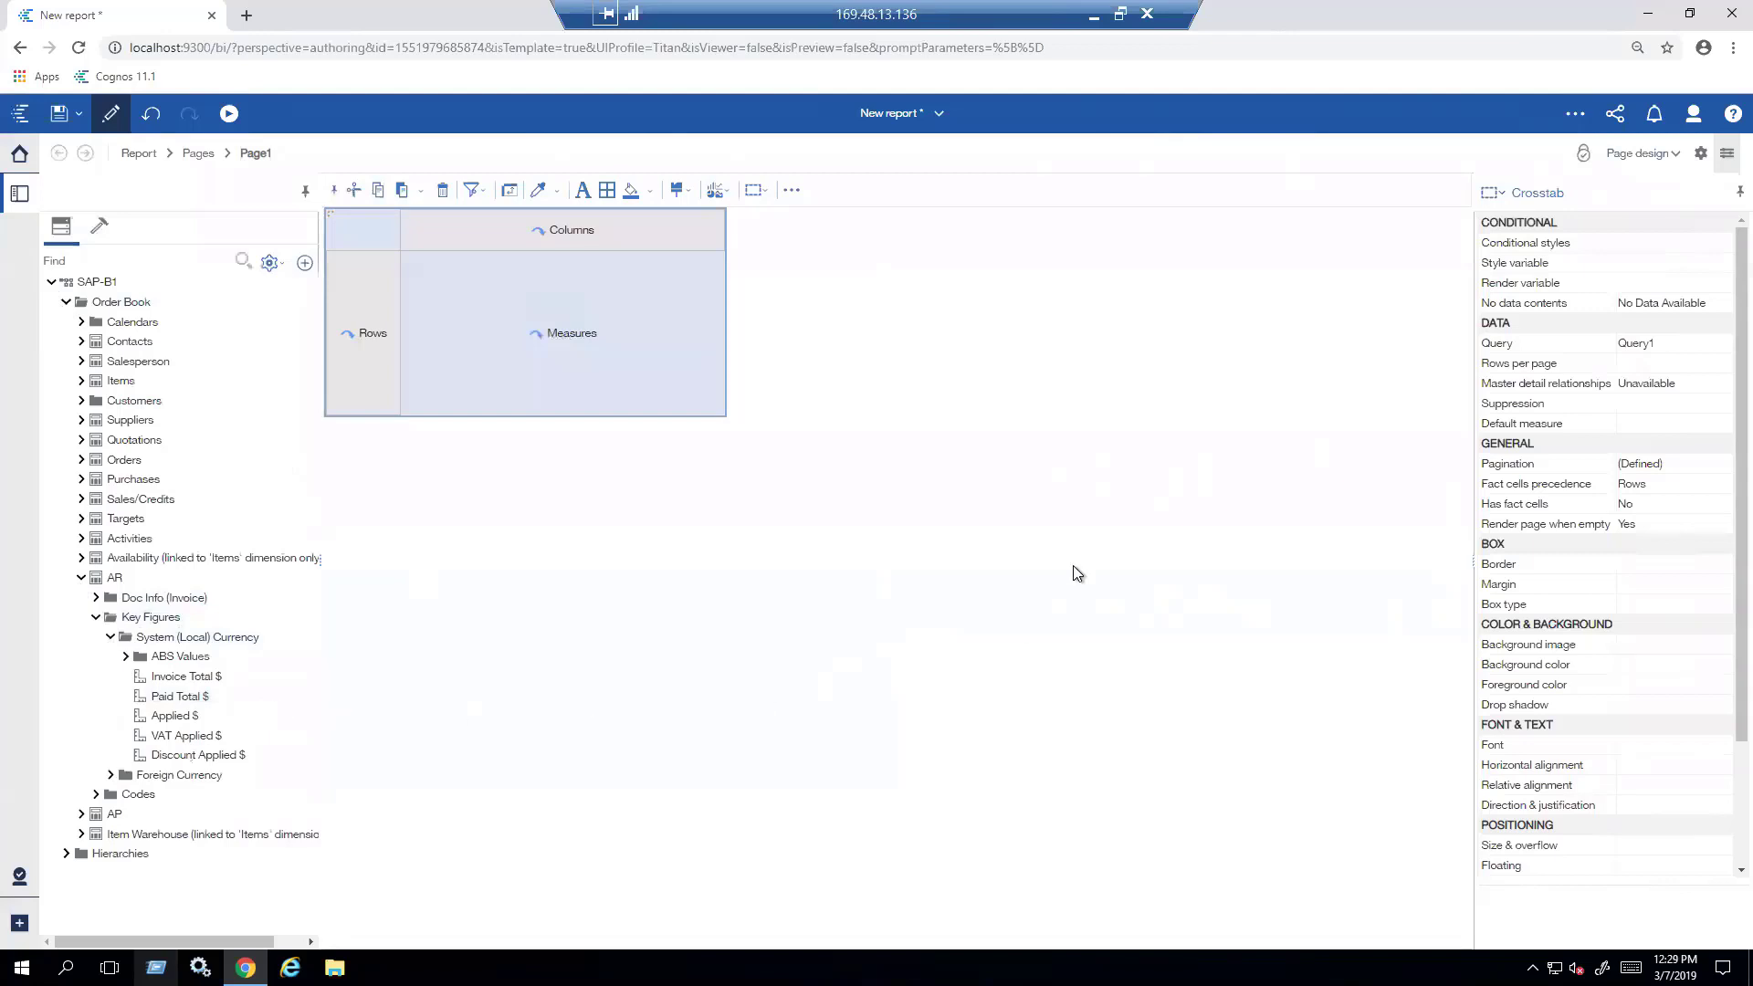
# - Switch to page preview and add Invoice Total $ and Paid Total $ as crosstab columns
pyautogui.click(1643, 152)
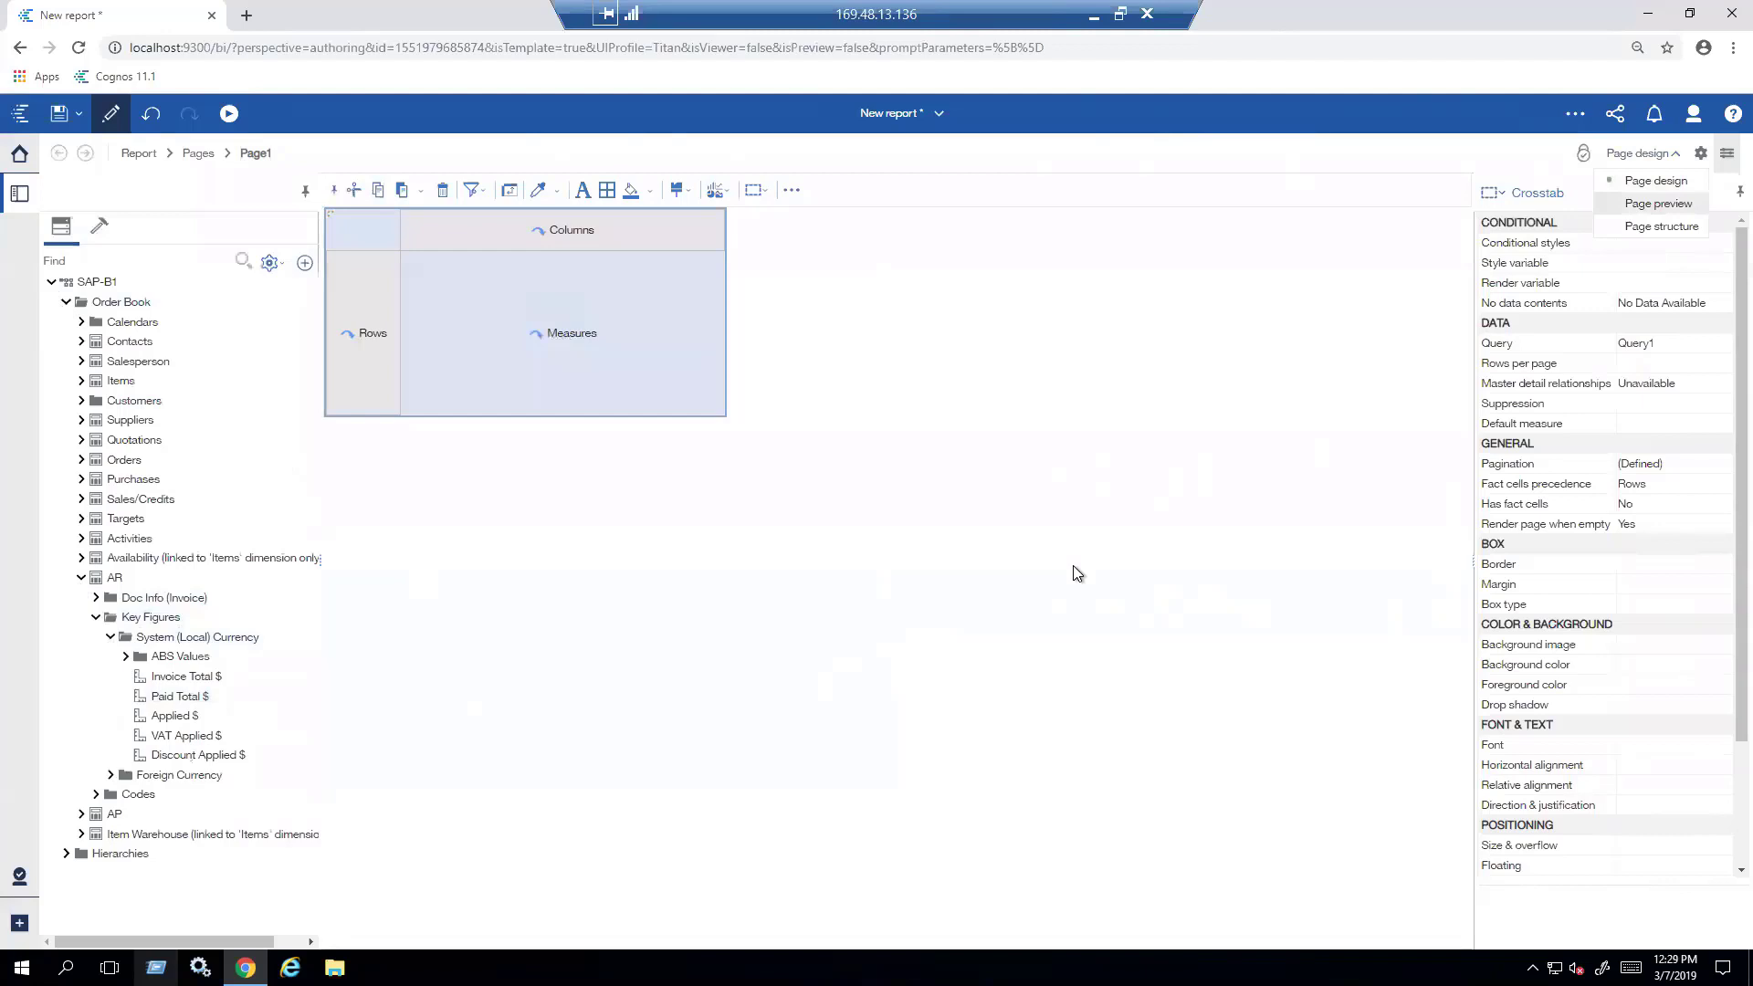
pyautogui.press('Return')
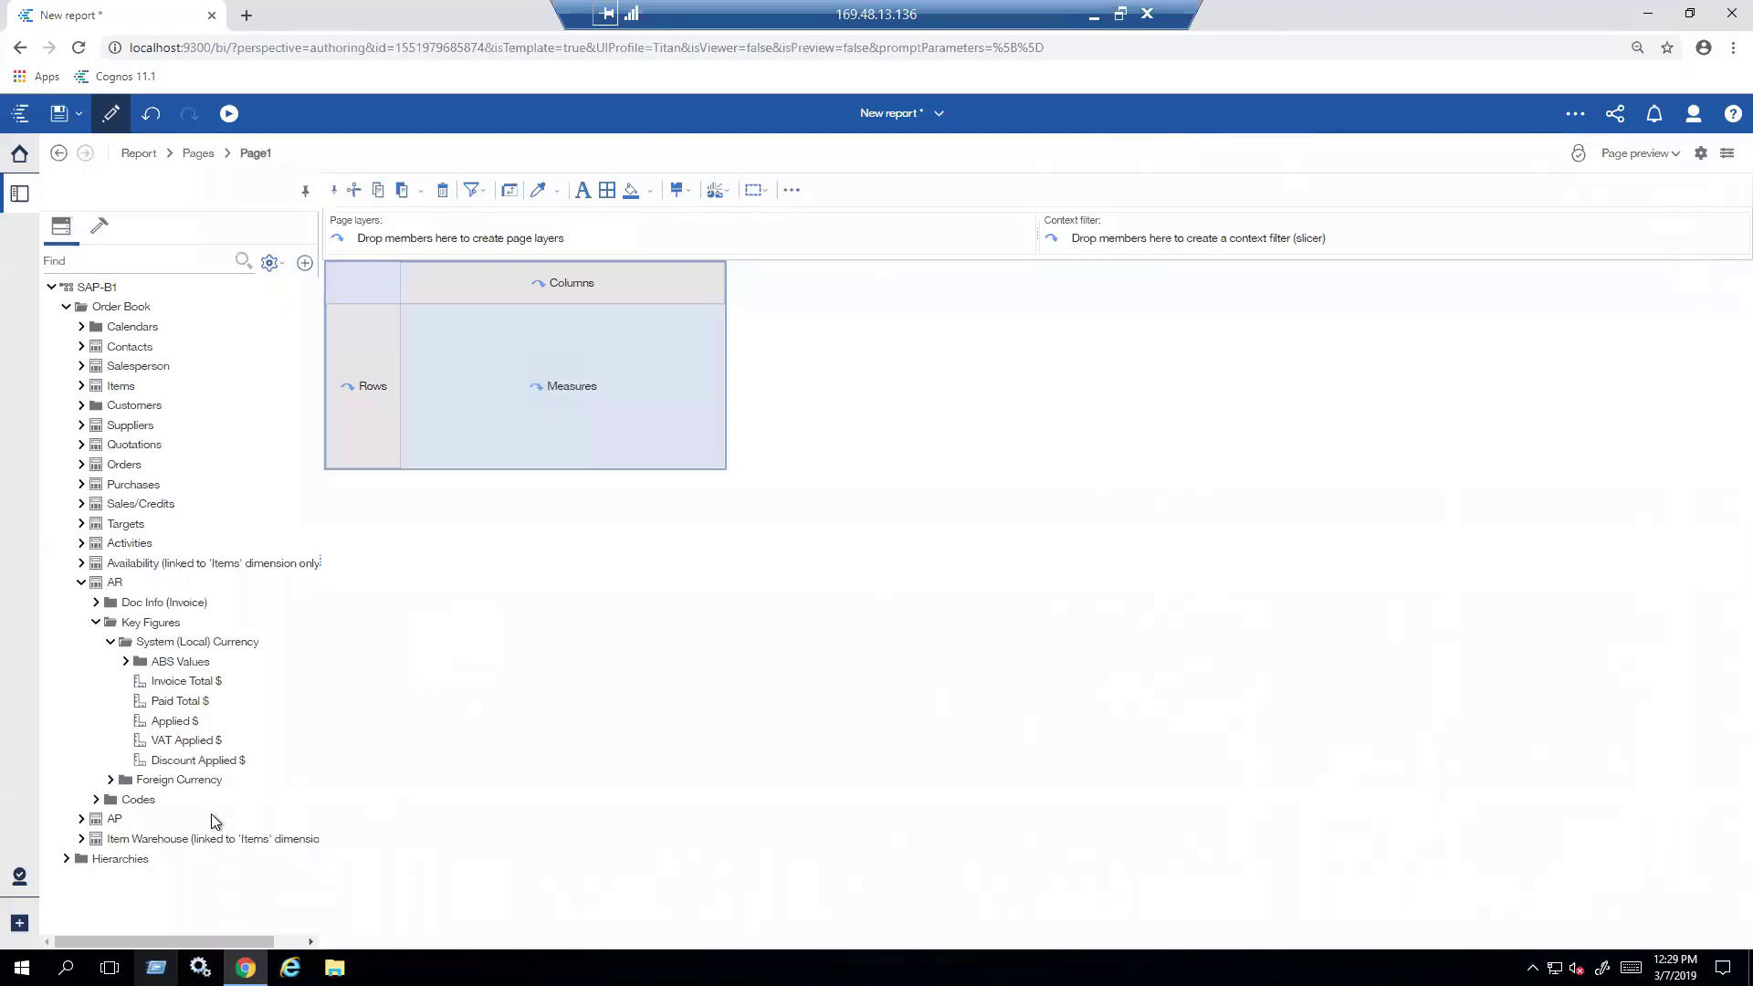
pyautogui.click(179, 687)
pyautogui.keyDown('ctrl'); pyautogui.click(179, 703); pyautogui.keyUp('ctrl')
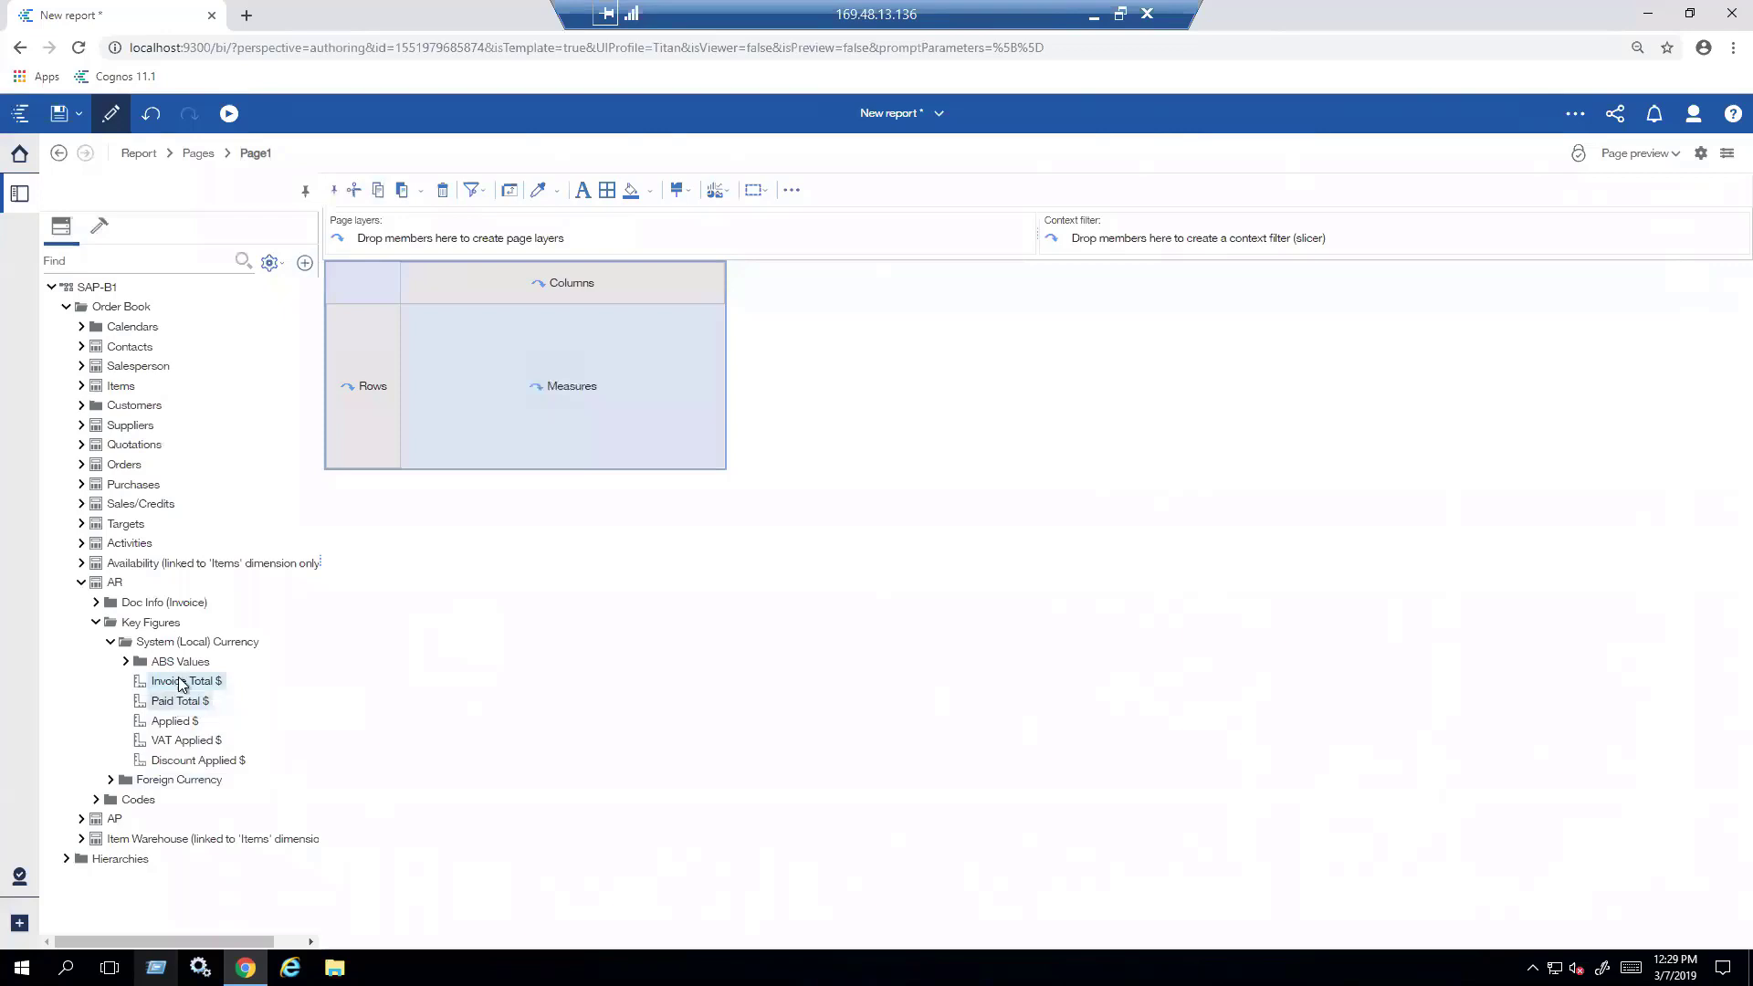
pyautogui.moveTo(179, 703); pyautogui.dragTo(455, 292)
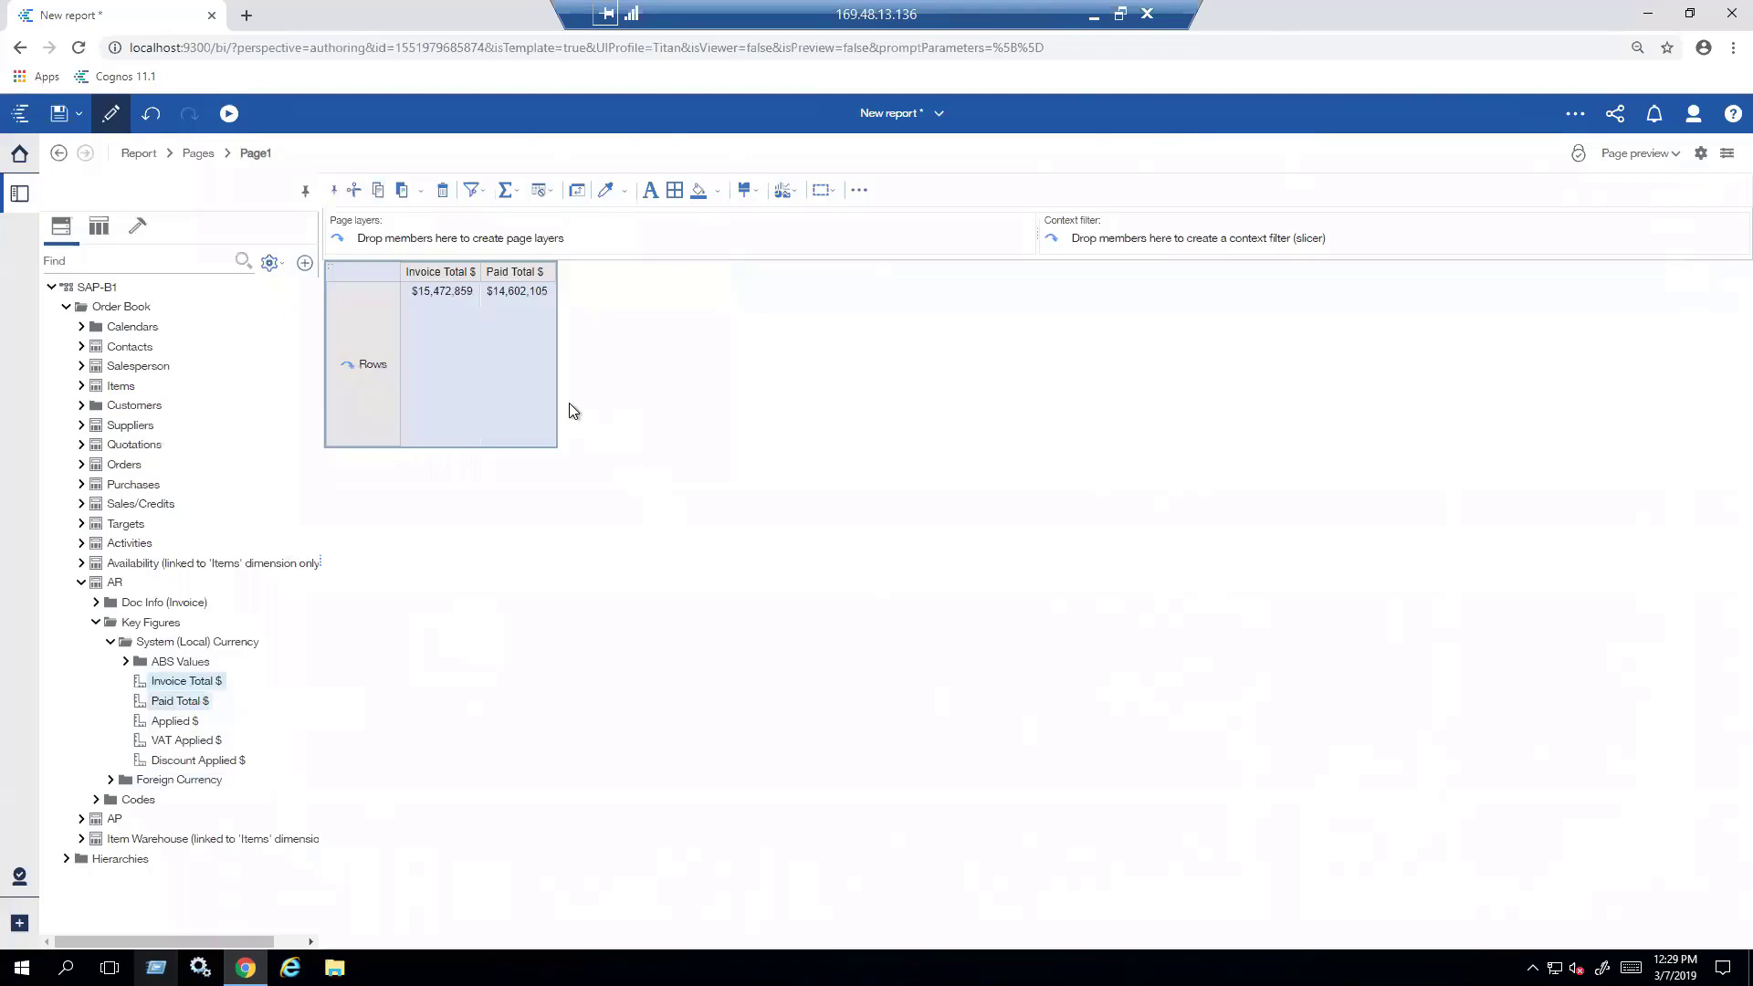
# - Add an Invoice Total $ minus Paid Total $ calculated column, showing $870,754
pyautogui.click(447, 274)
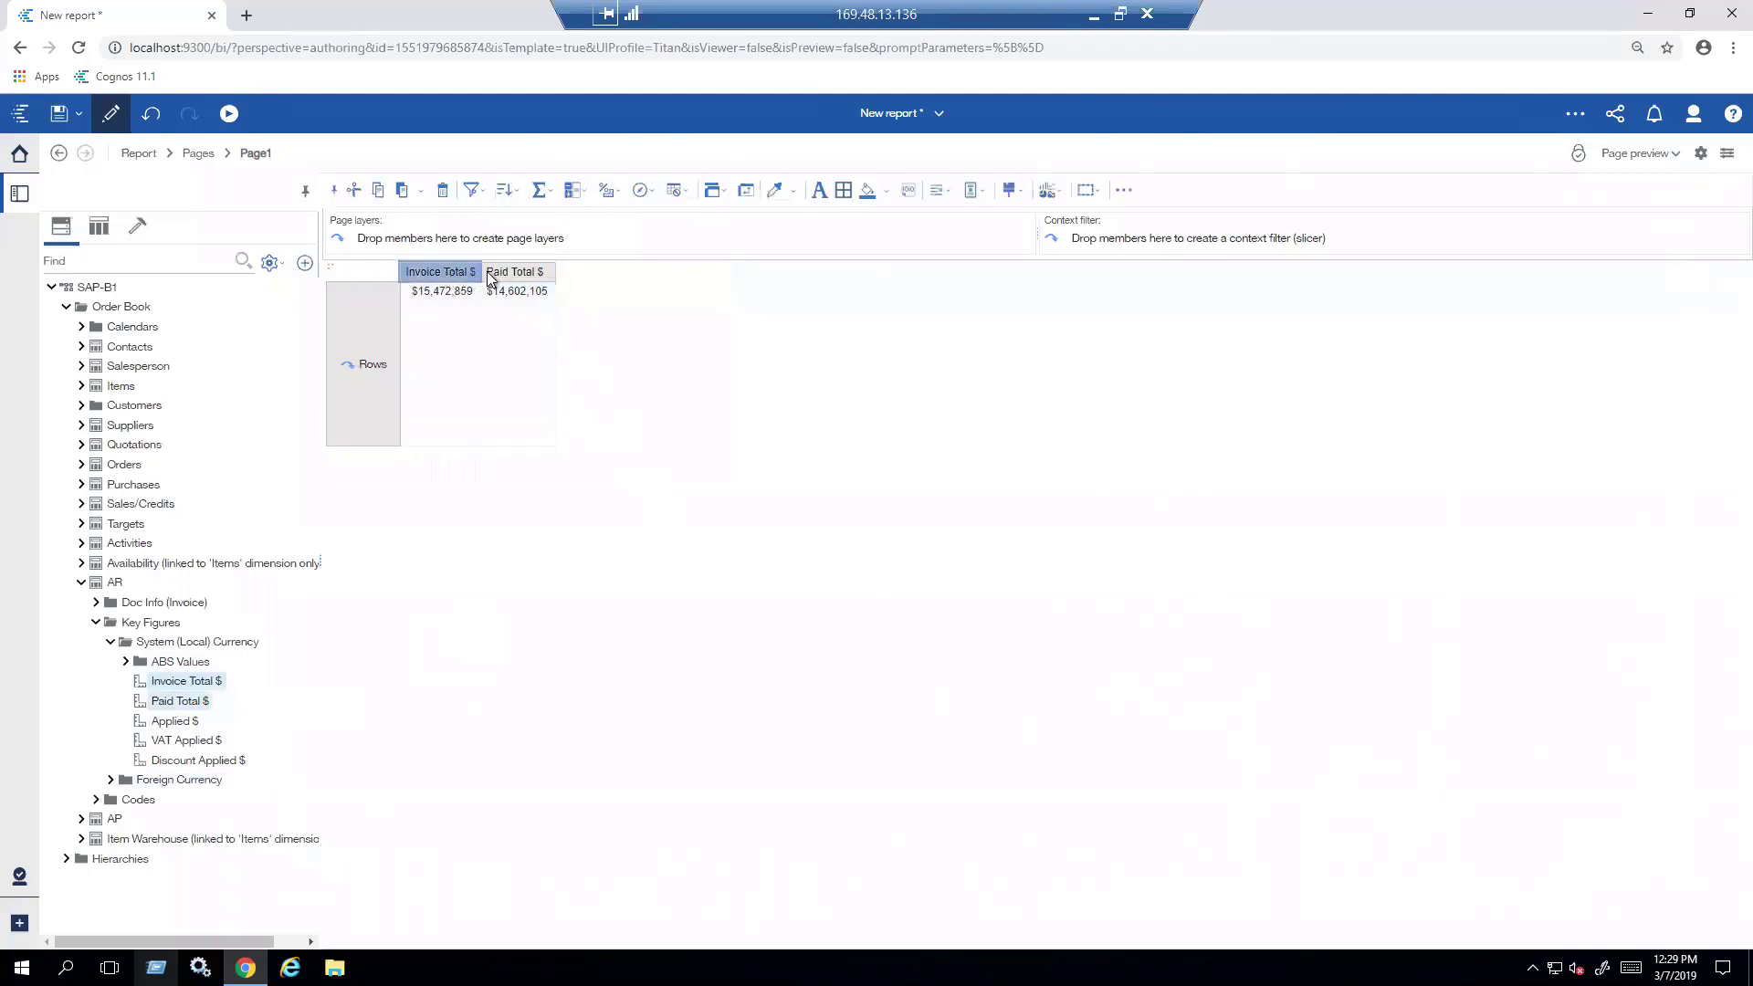
pyautogui.keyDown('ctrl'); pyautogui.click(512, 275); pyautogui.keyUp('ctrl')
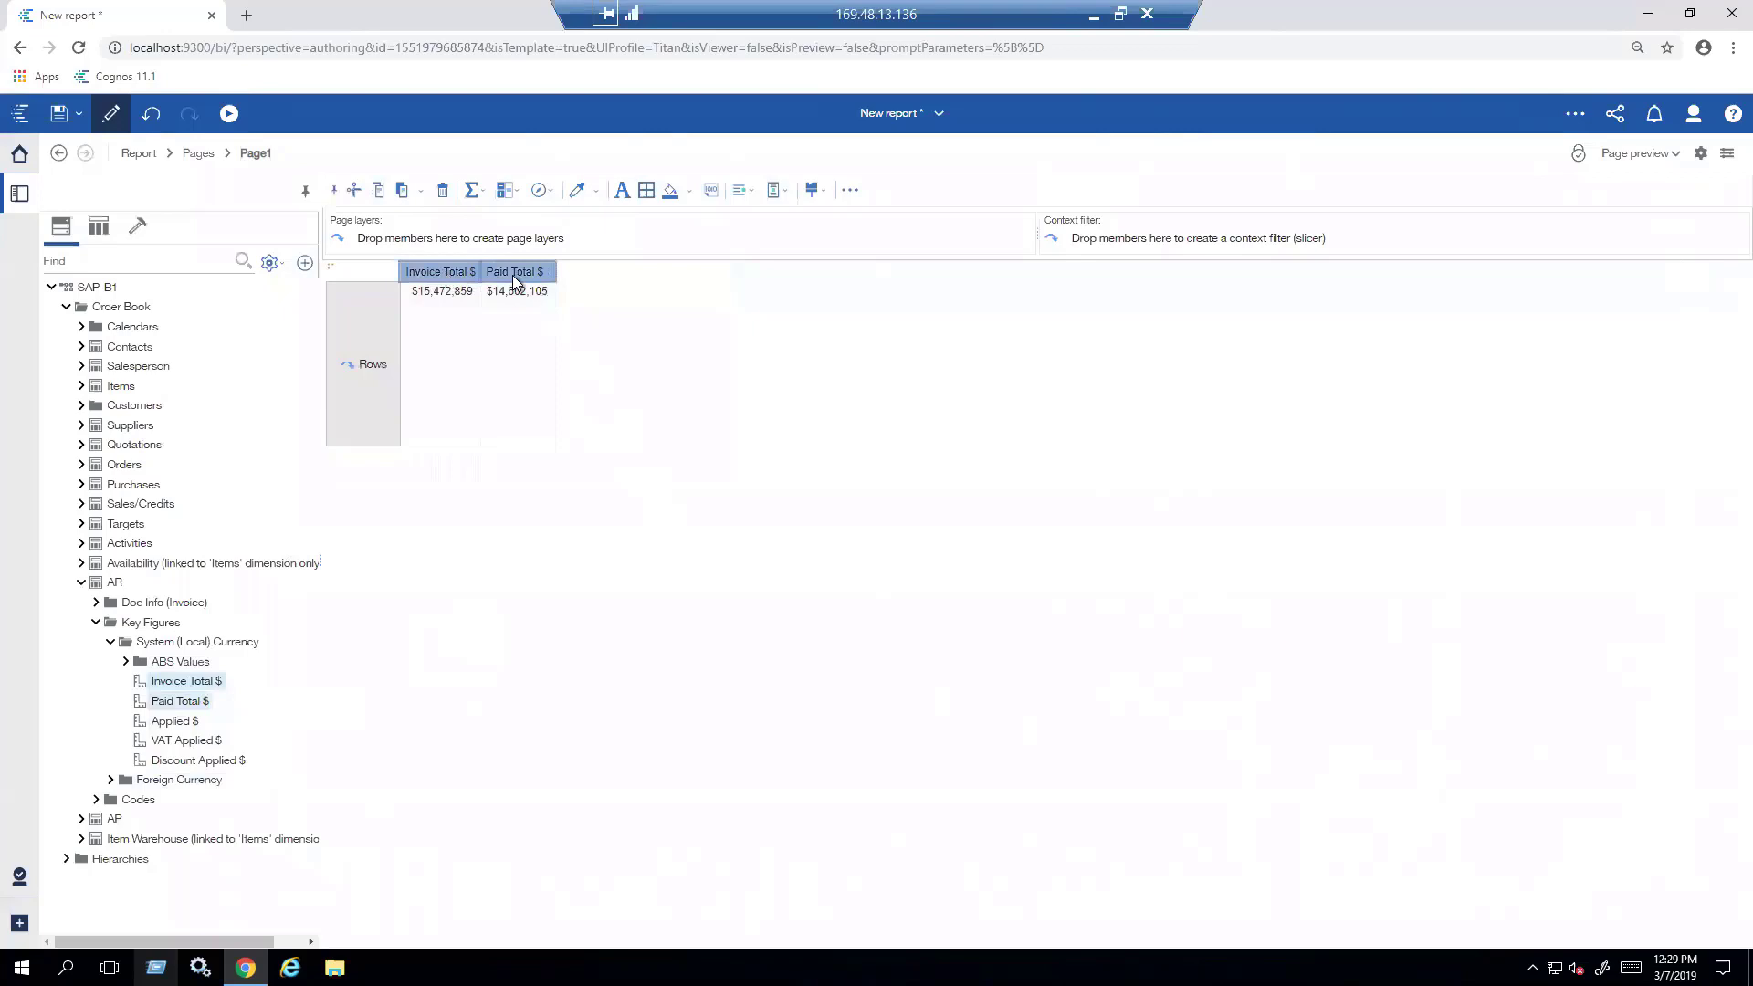
pyautogui.click(517, 200)
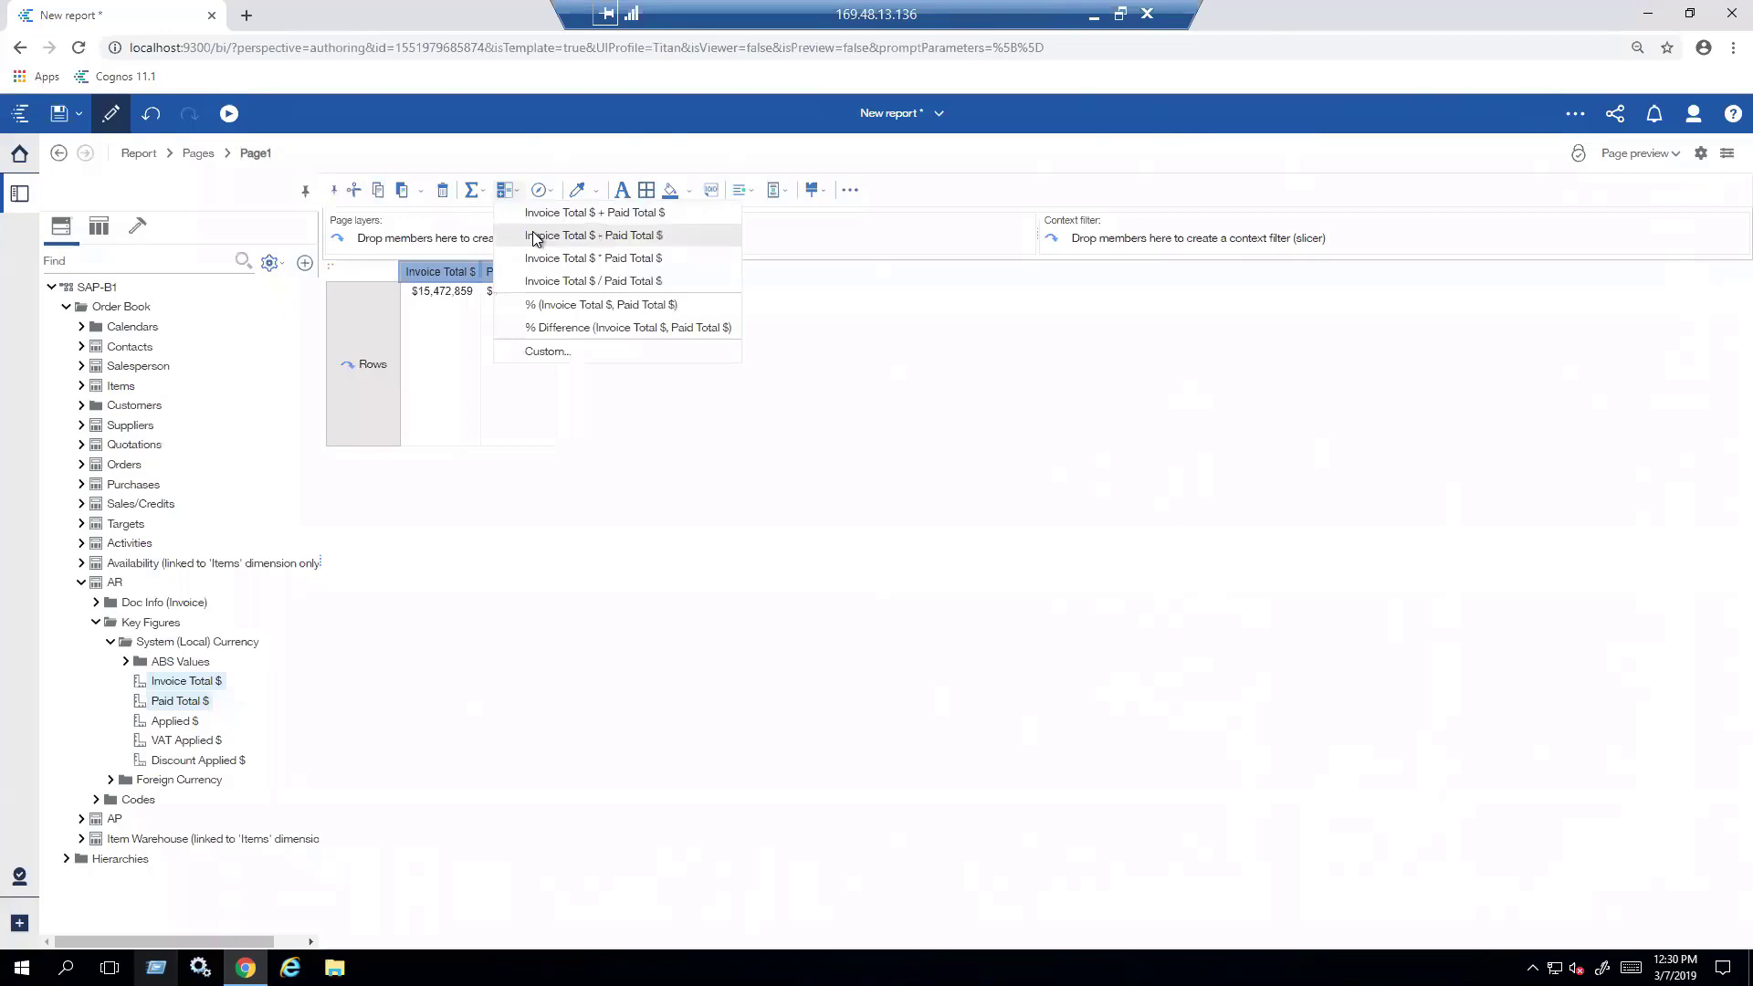
pyautogui.click(536, 238)
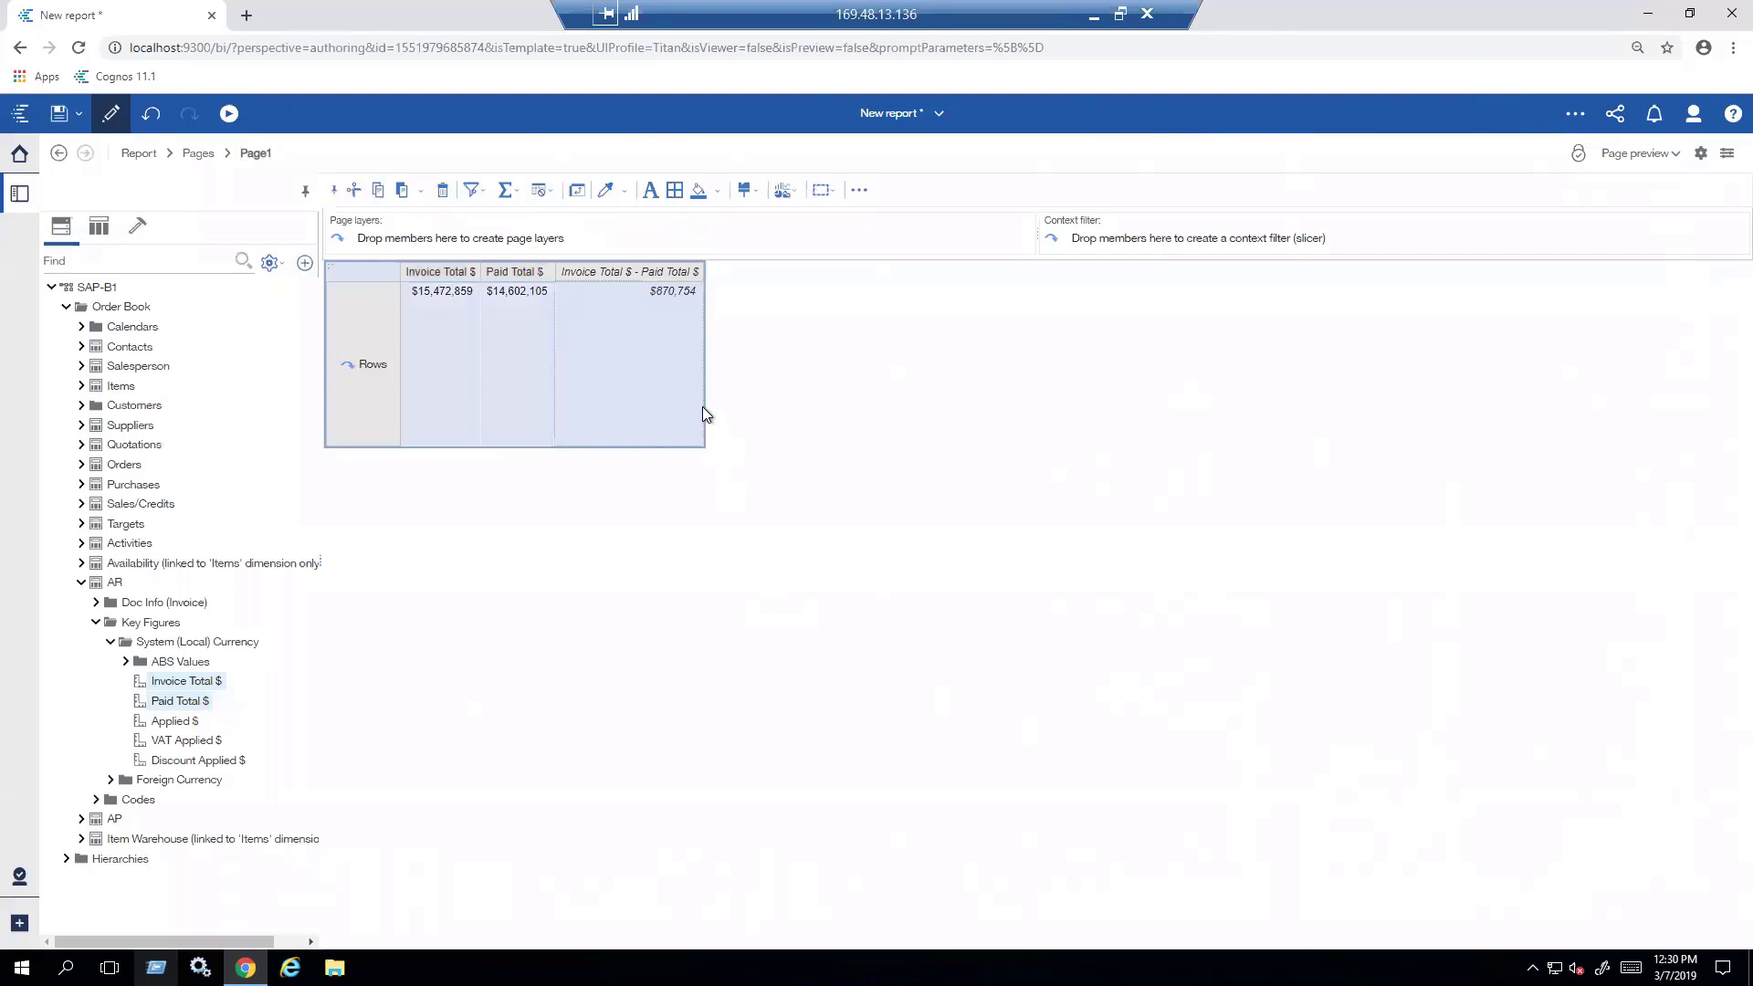
# - Rename the calculated column's data item to 'Outstanding $'
pyautogui.doubleClick(621, 272)
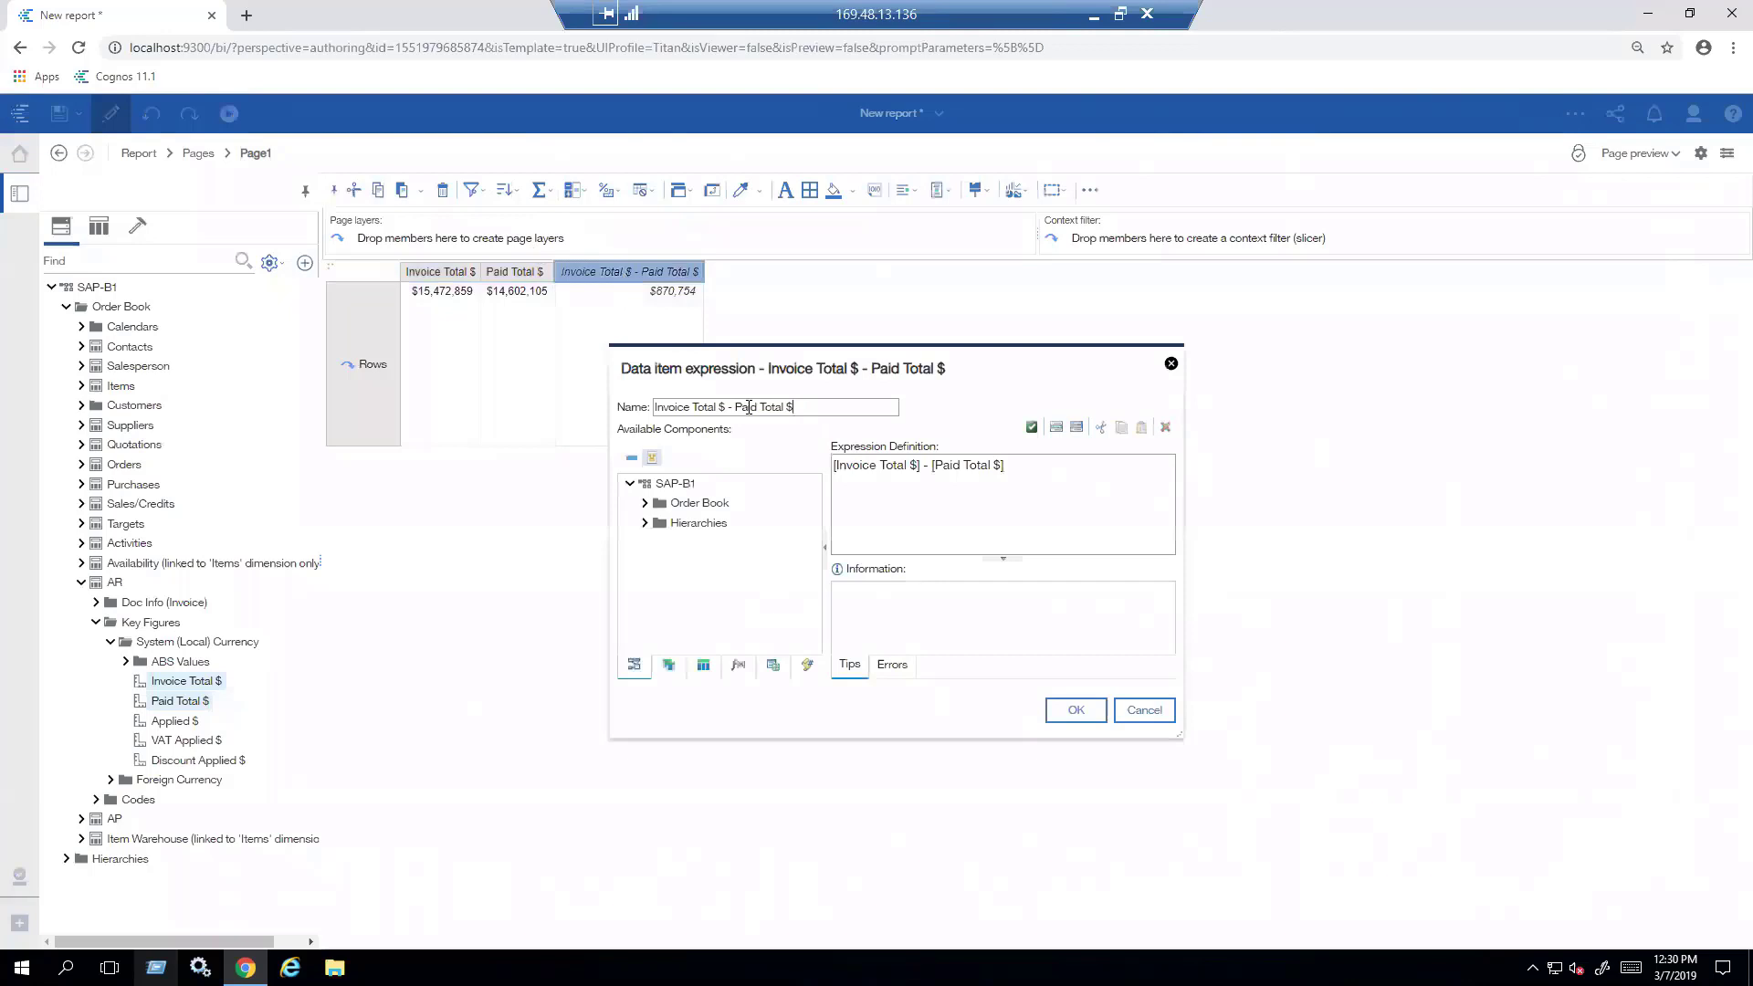
pyautogui.moveTo(793, 407); pyautogui.dragTo(597, 403)
pyautogui.moveTo(766, 407); pyautogui.dragTo(441, 391)
pyautogui.write('Outstanding')
pyautogui.press('Delete')
pyautogui.click(1056, 713)
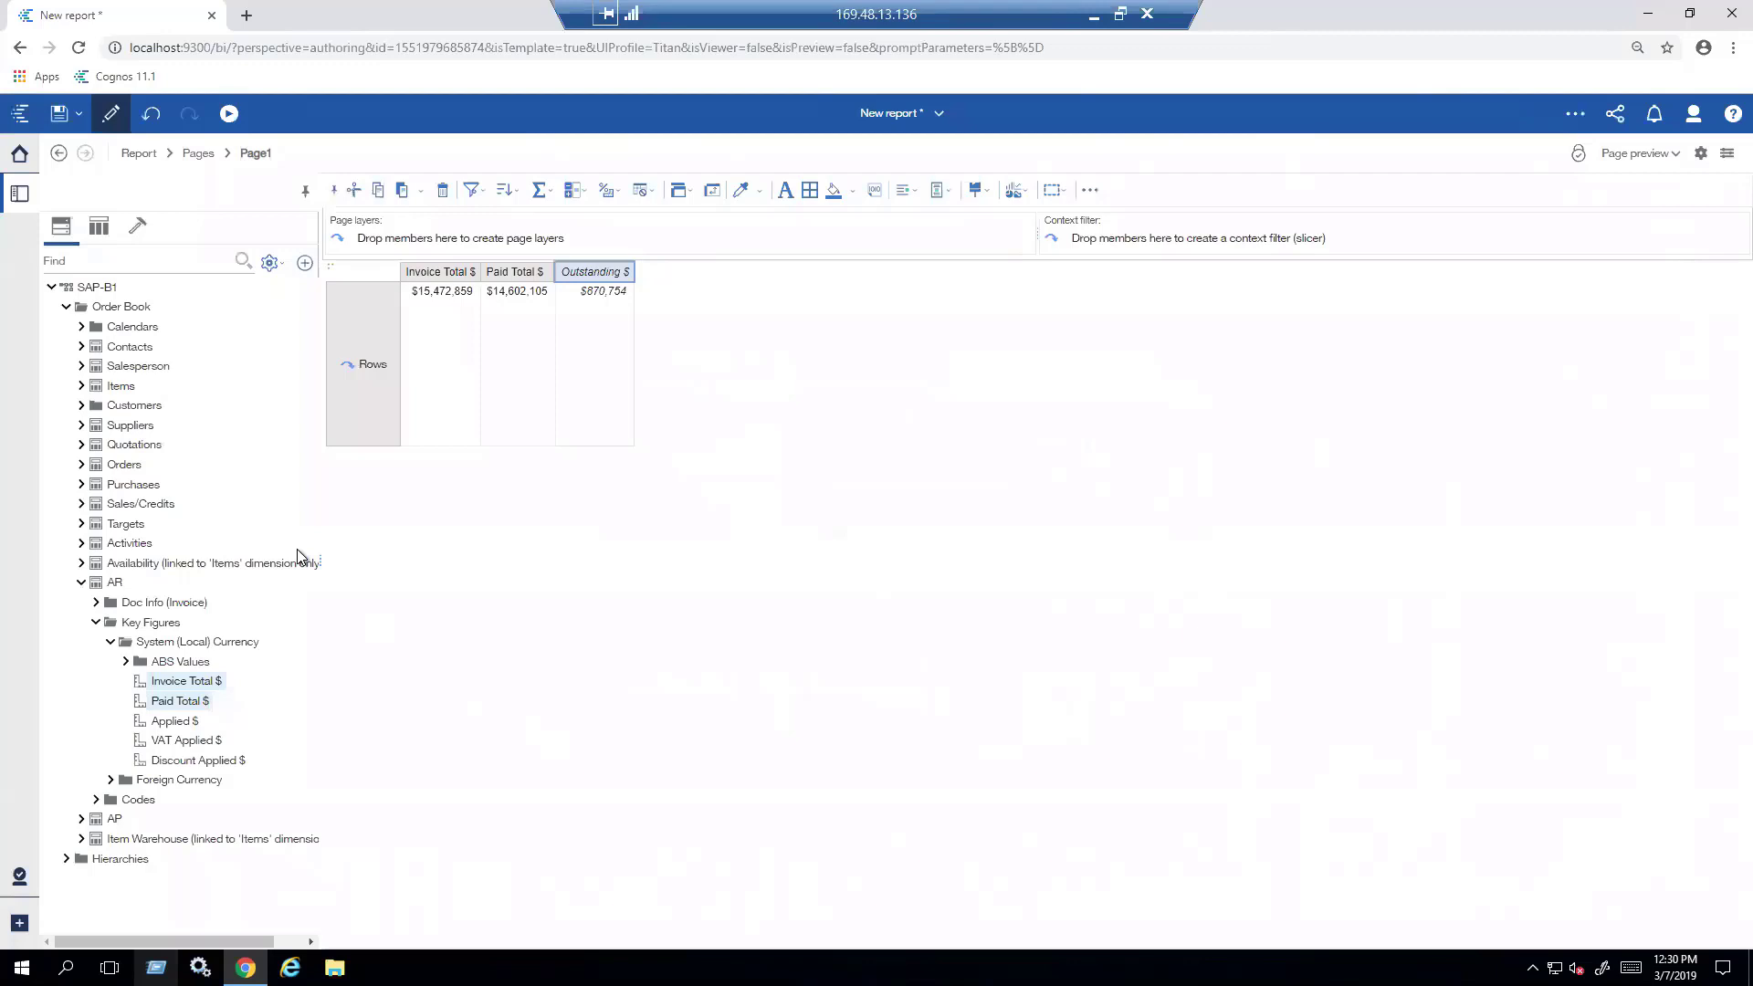
# - Add BillTo Customer Group from Customers > BillTo > General as the crosstab rows
pyautogui.click(81, 405)
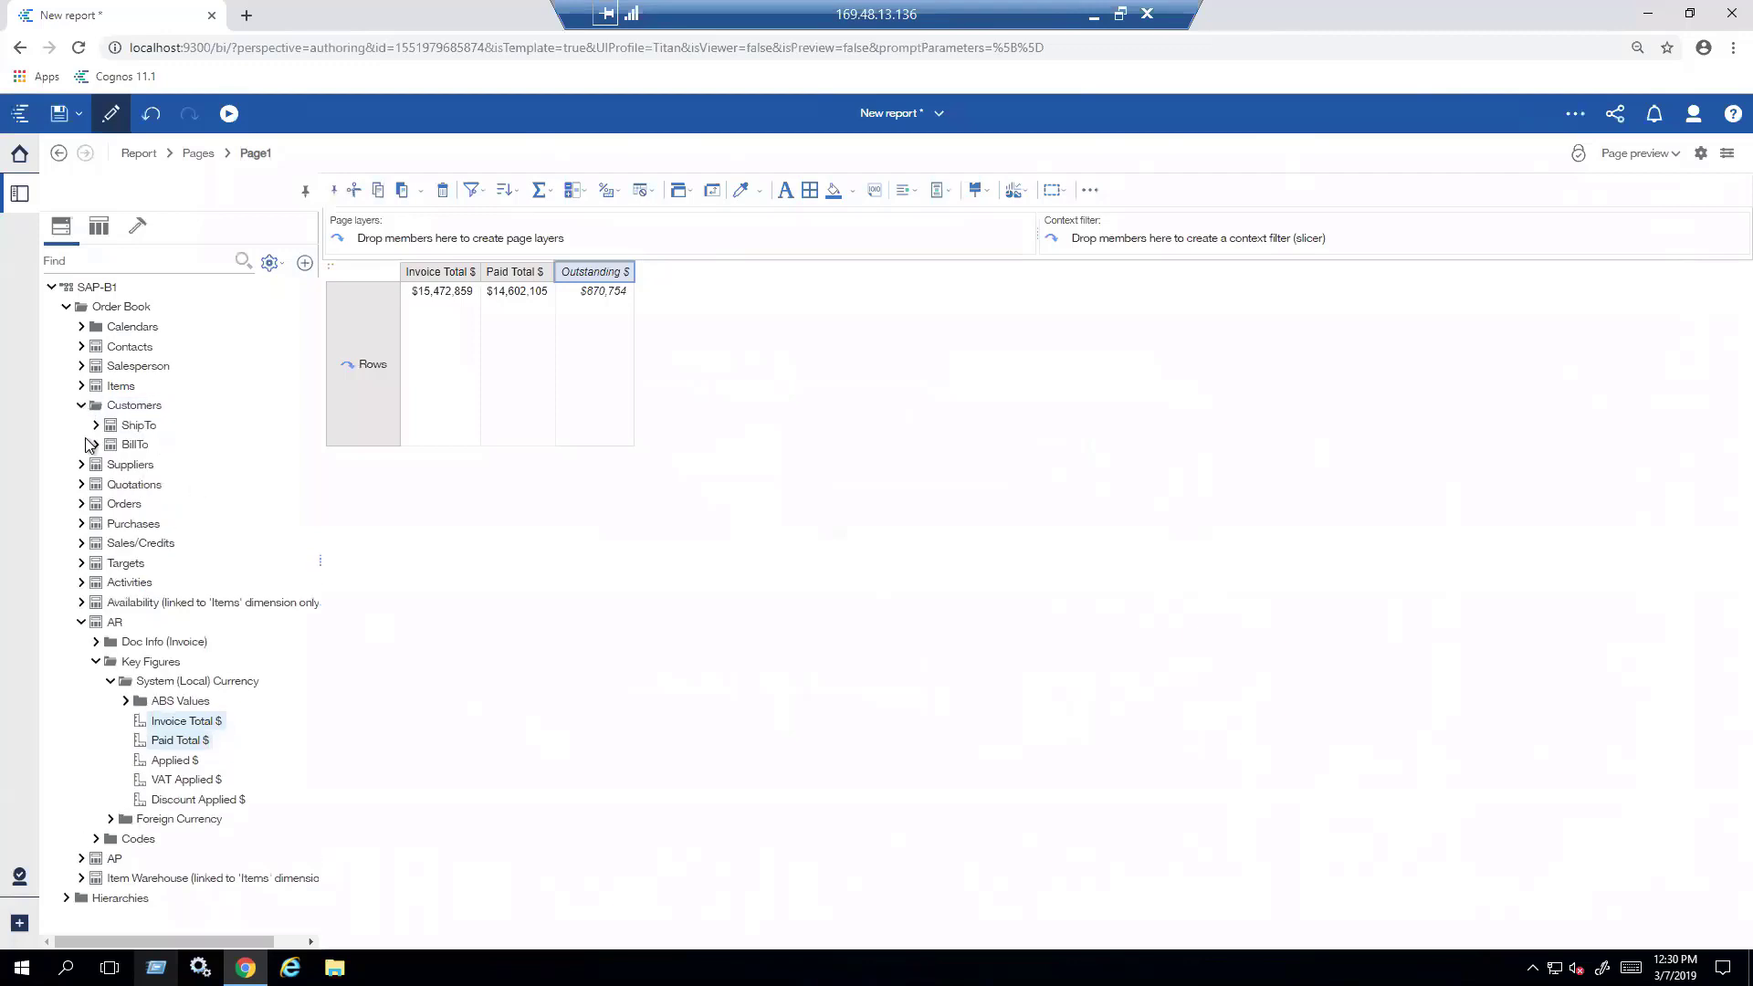
pyautogui.click(97, 445)
pyautogui.click(110, 465)
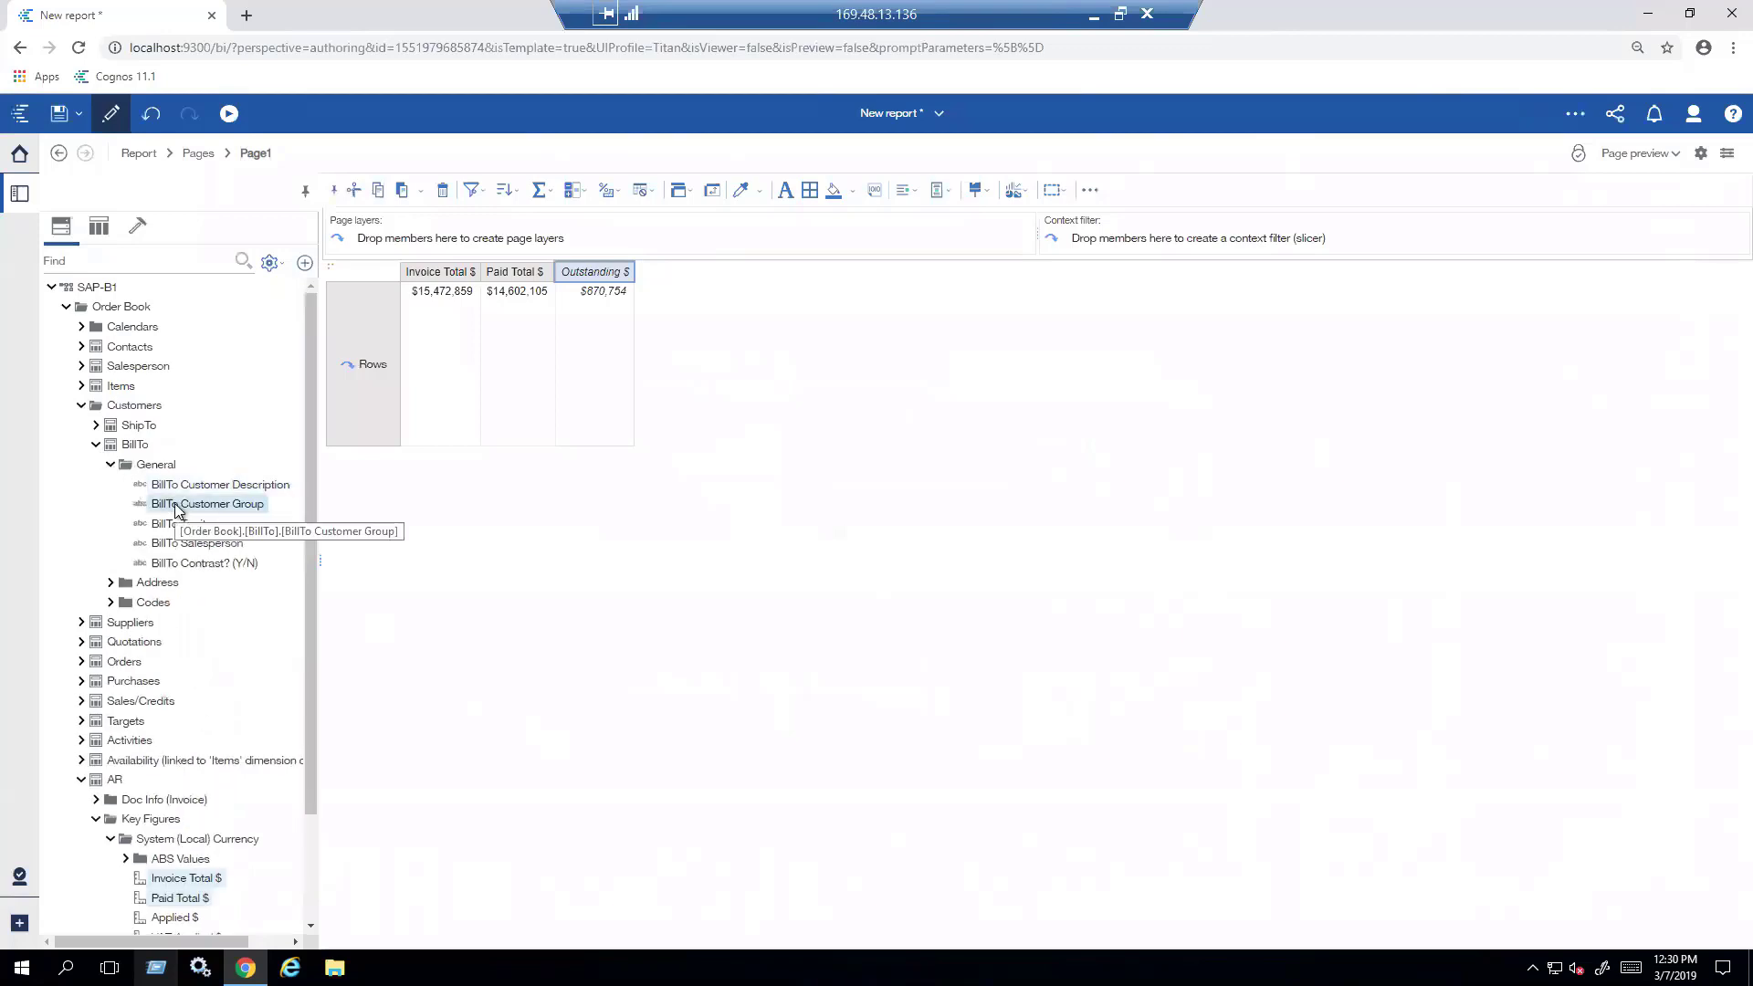
pyautogui.moveTo(176, 509); pyautogui.dragTo(352, 393)
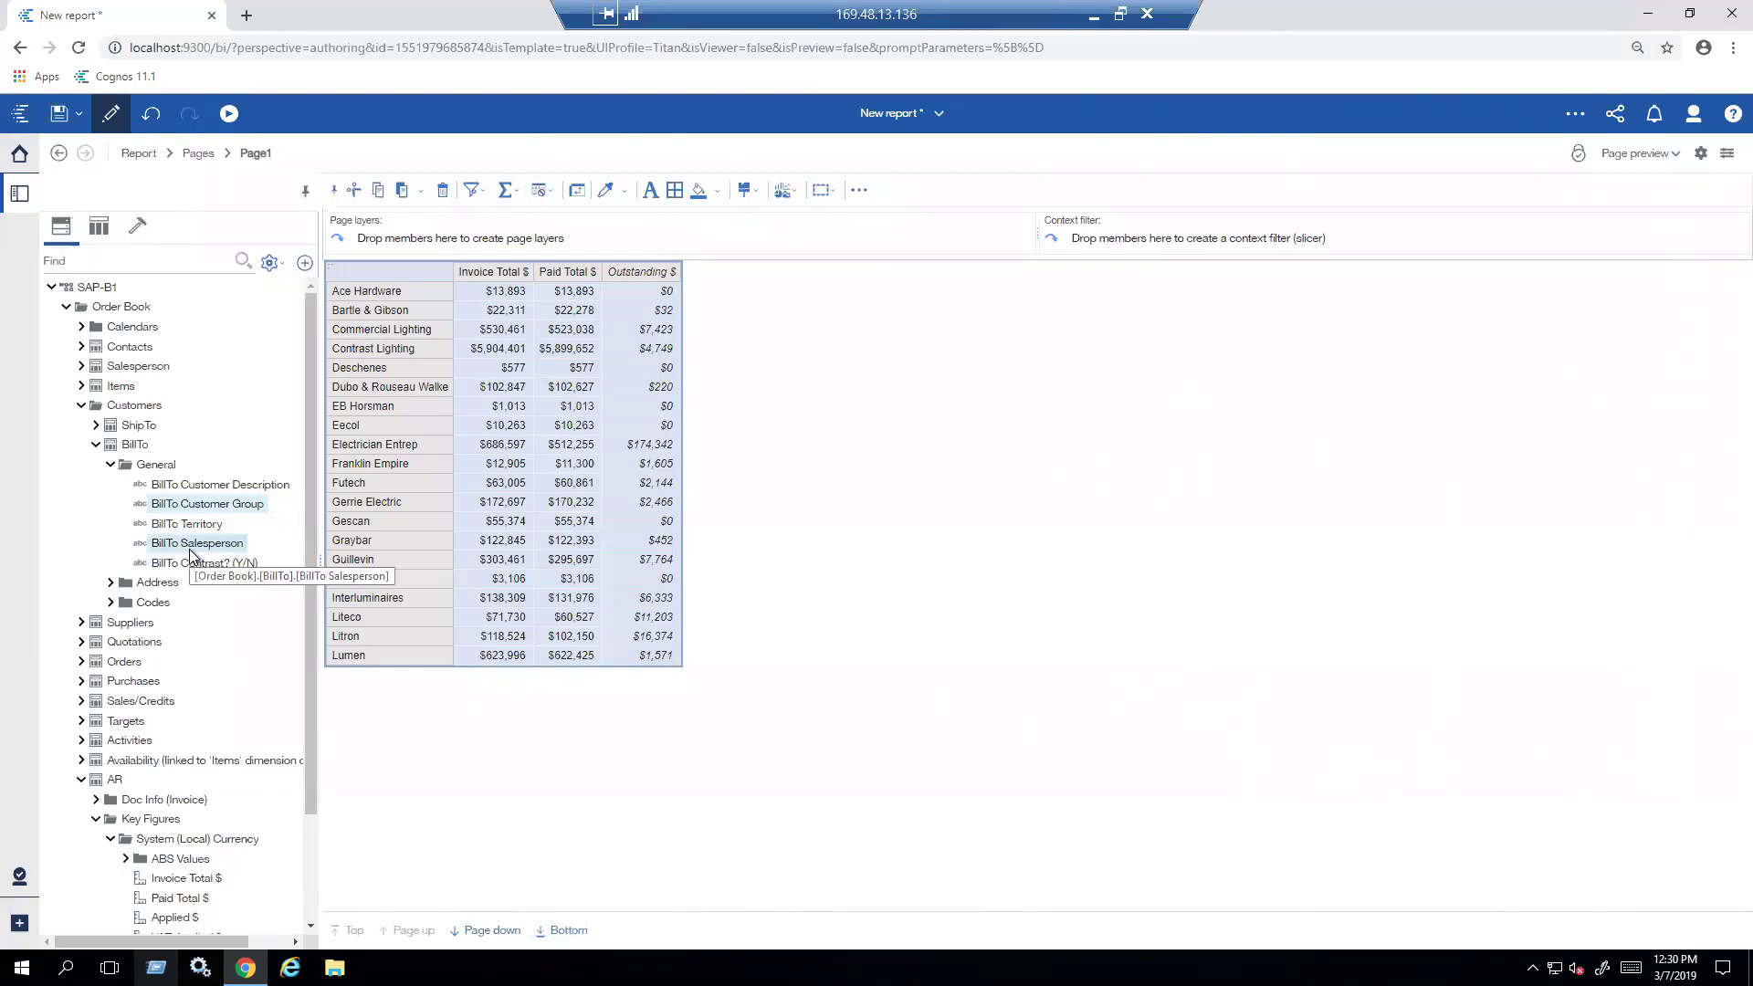
# - Nest BillTo Salesperson to the right of the customer group row headers
pyautogui.moveTo(189, 549); pyautogui.dragTo(446, 454)
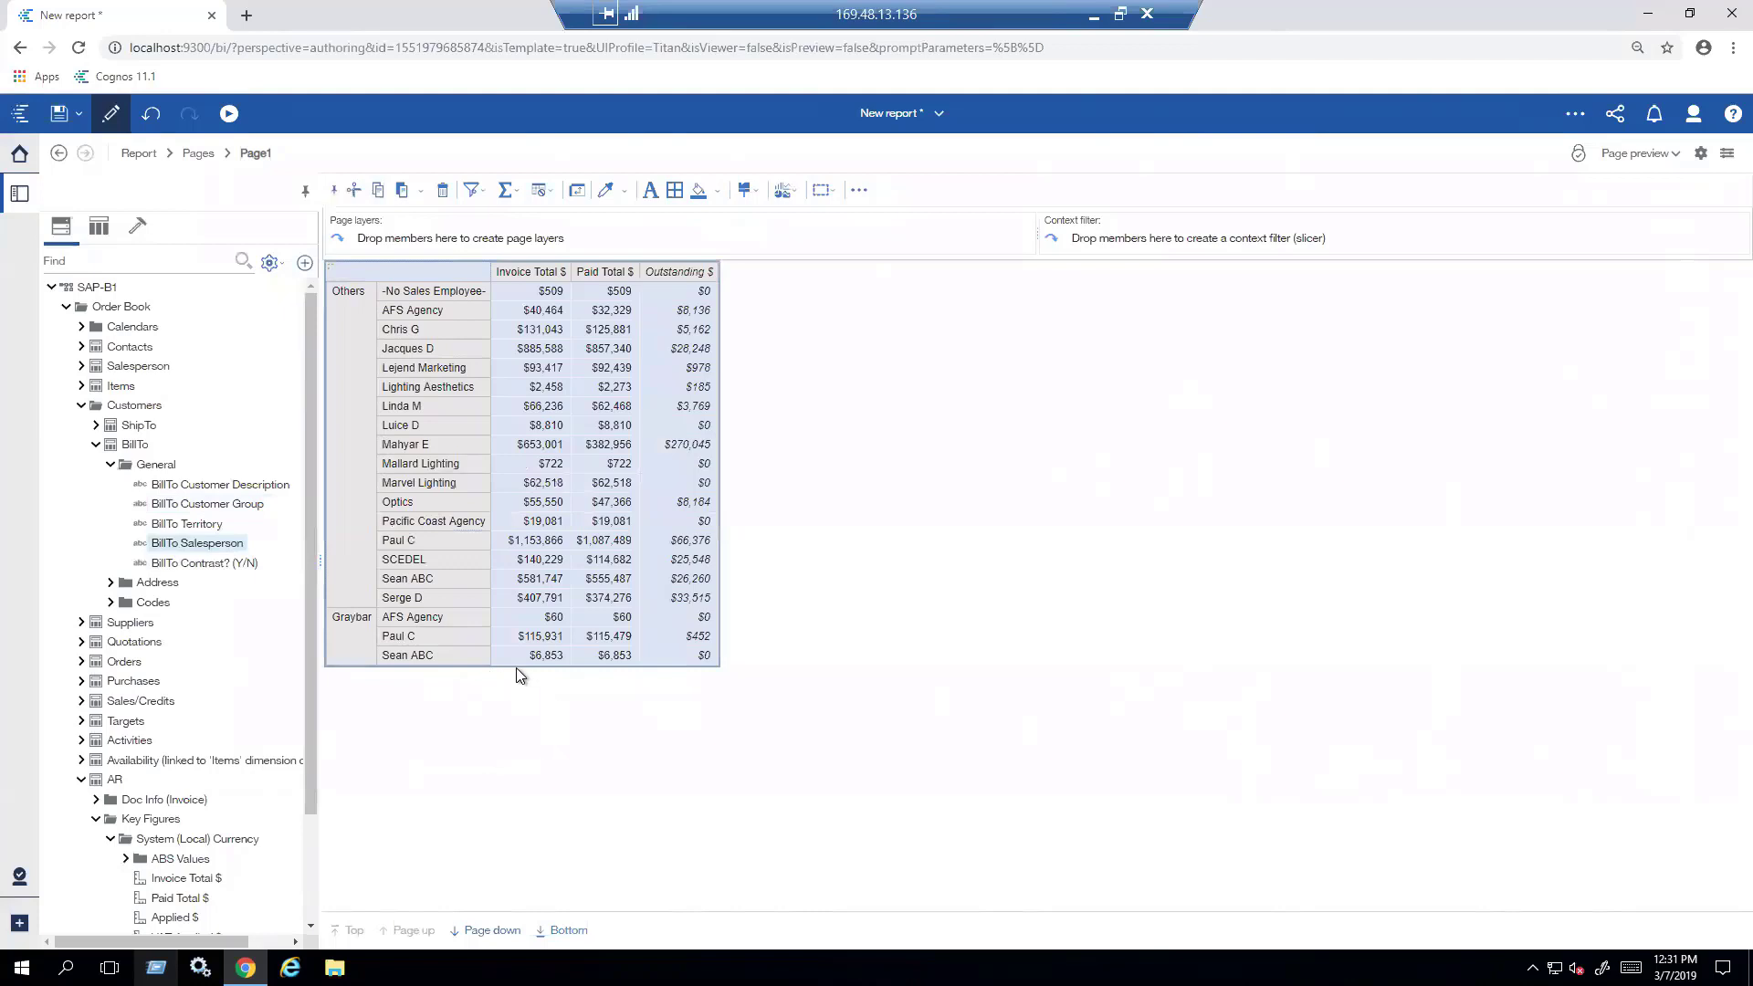
# - Add a Total subtotal beneath each customer group's salespeople and check the next page
pyautogui.click(345, 377)
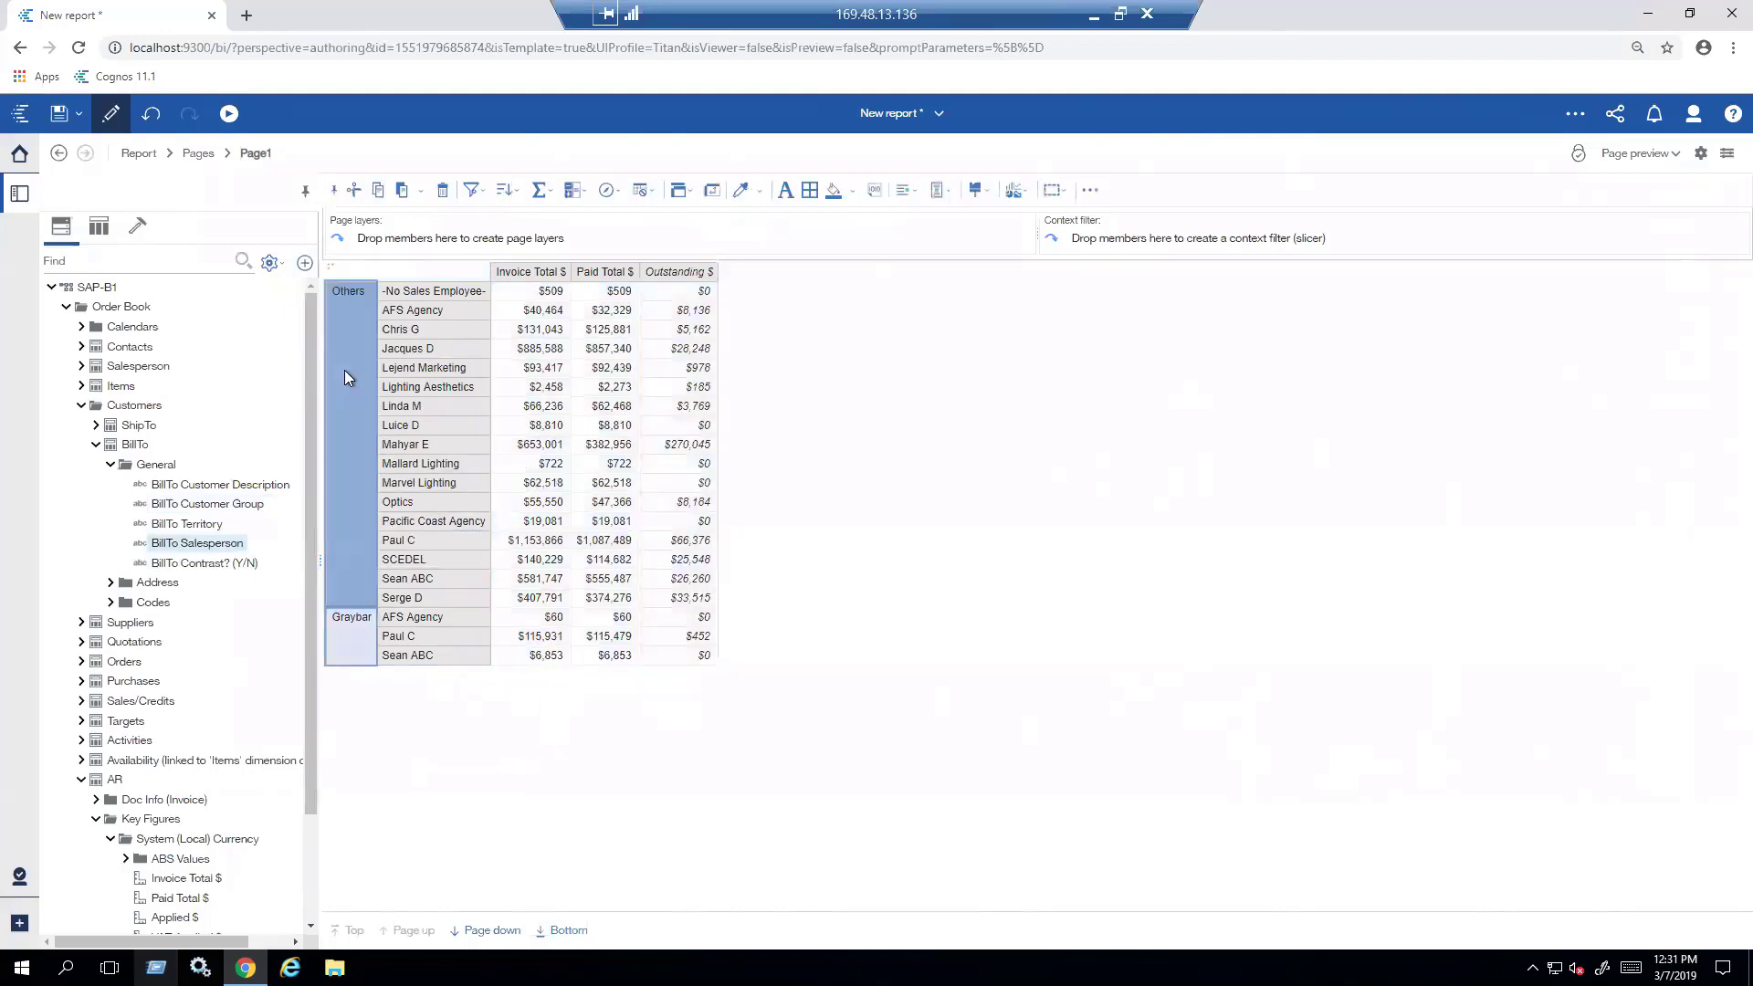
pyautogui.click(419, 294)
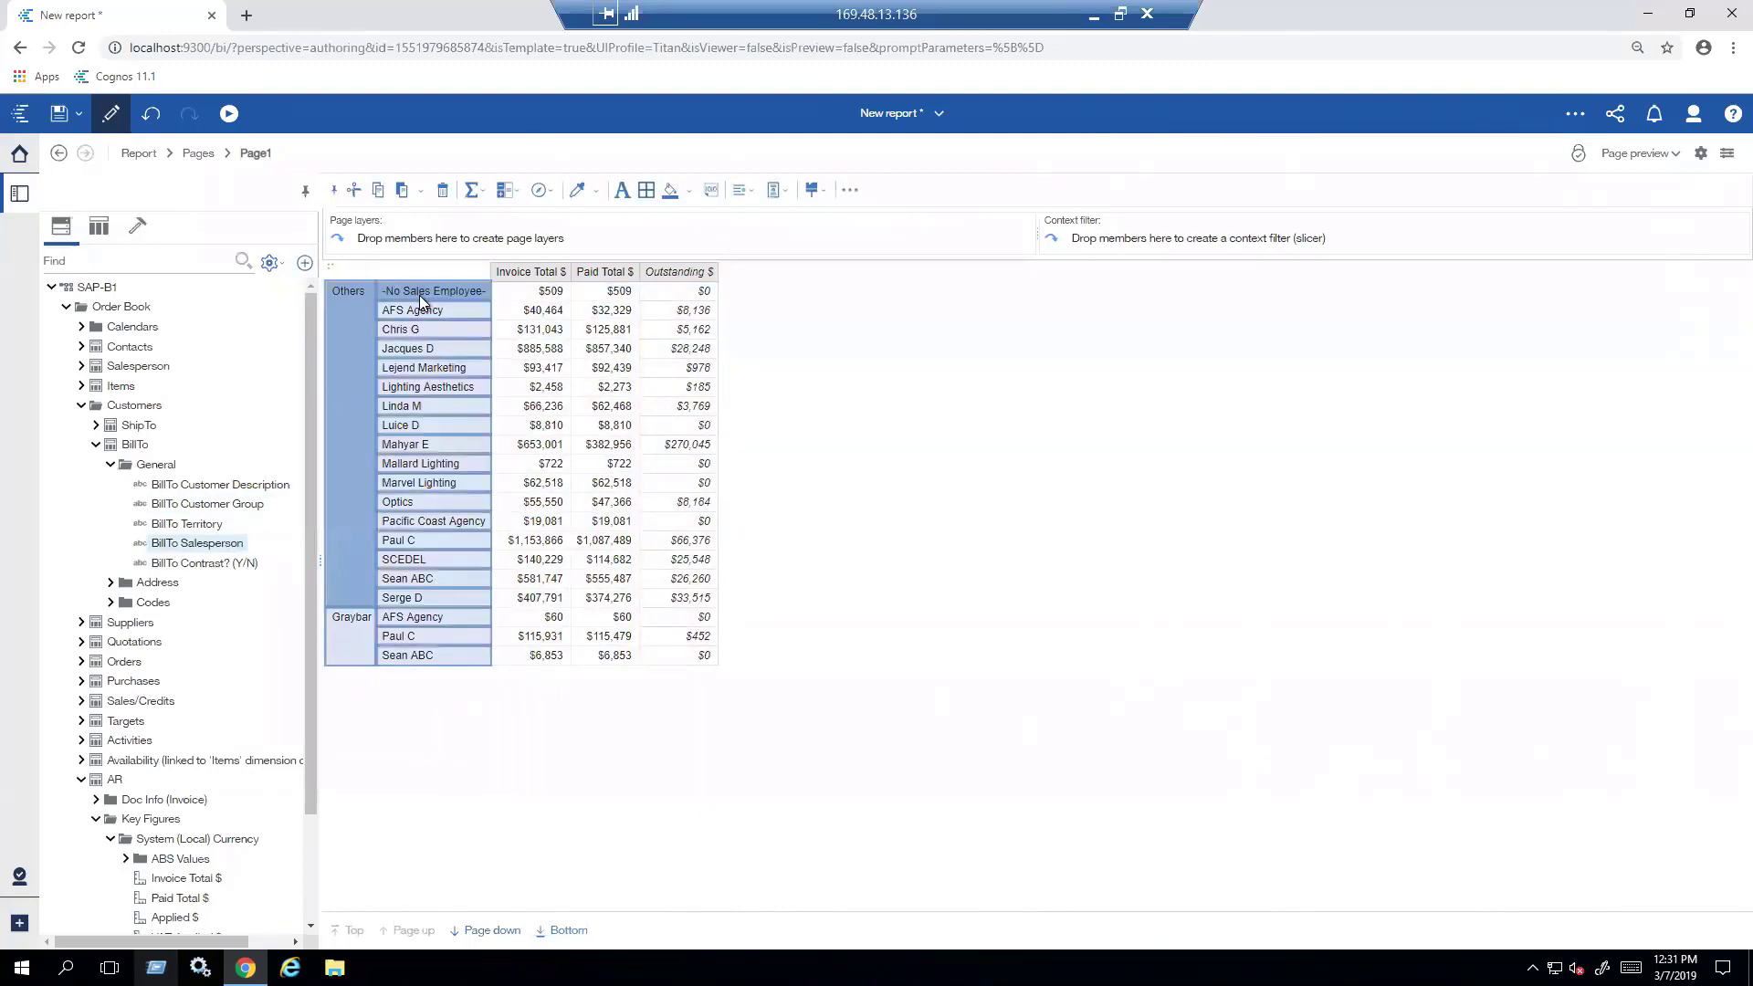
pyautogui.click(475, 191)
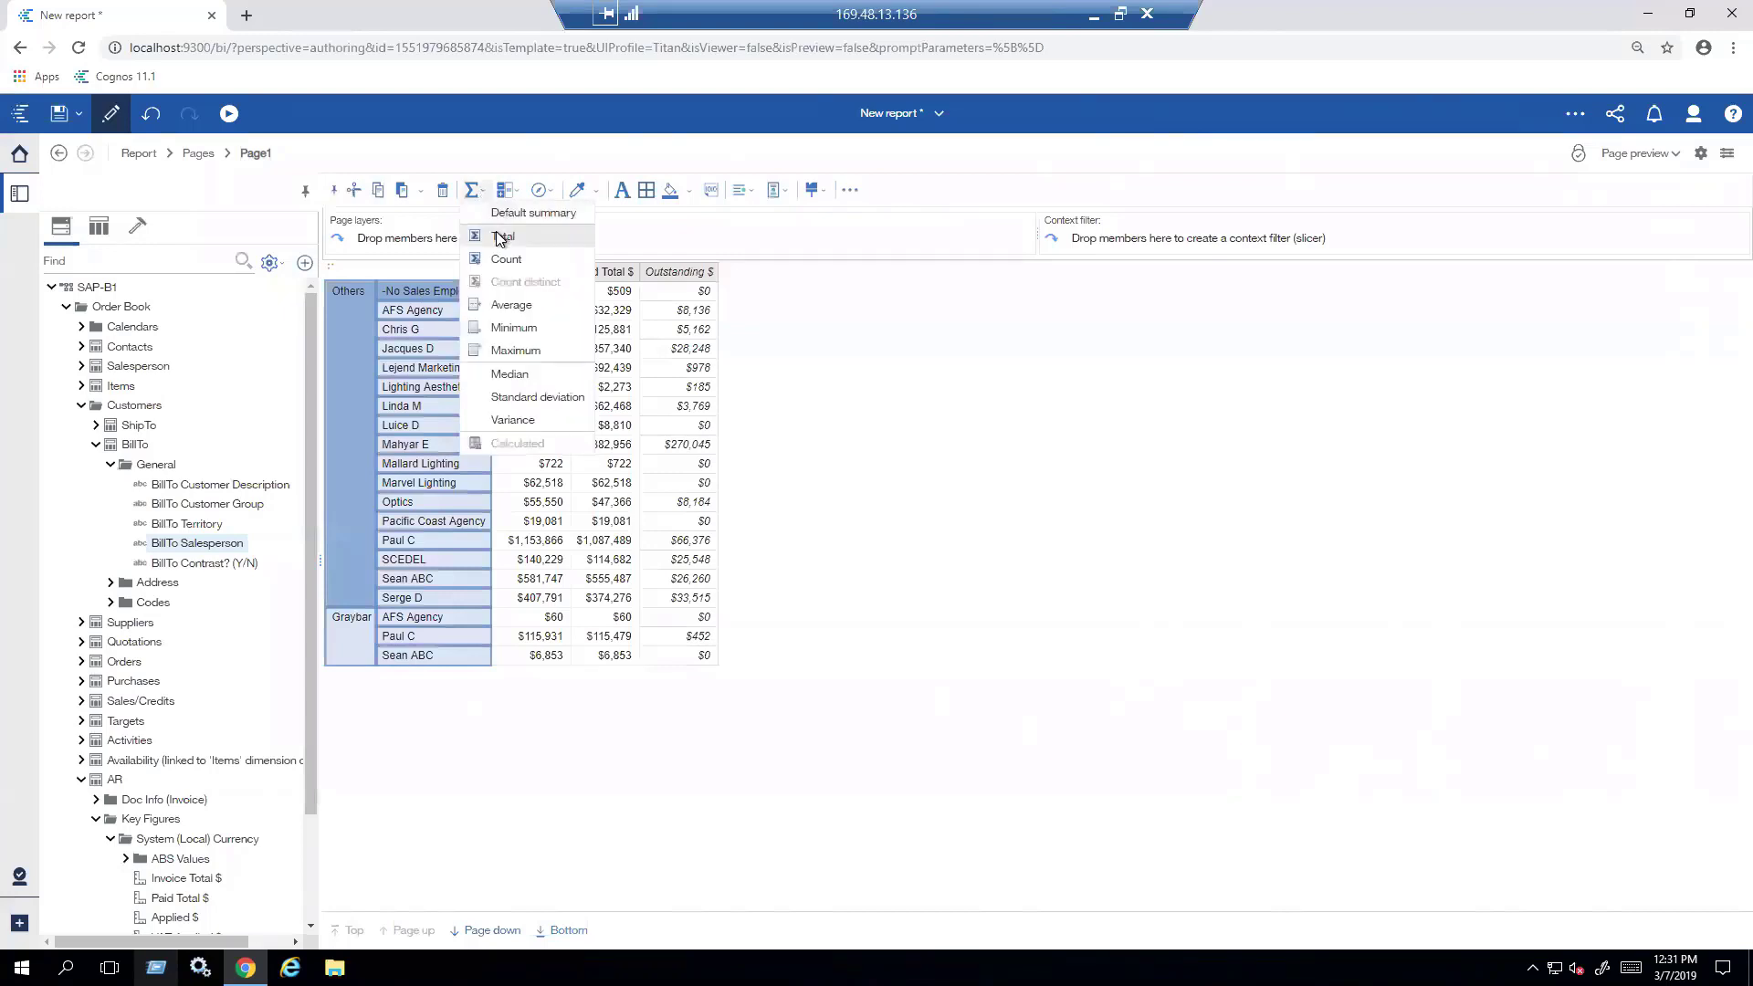
pyautogui.click(500, 239)
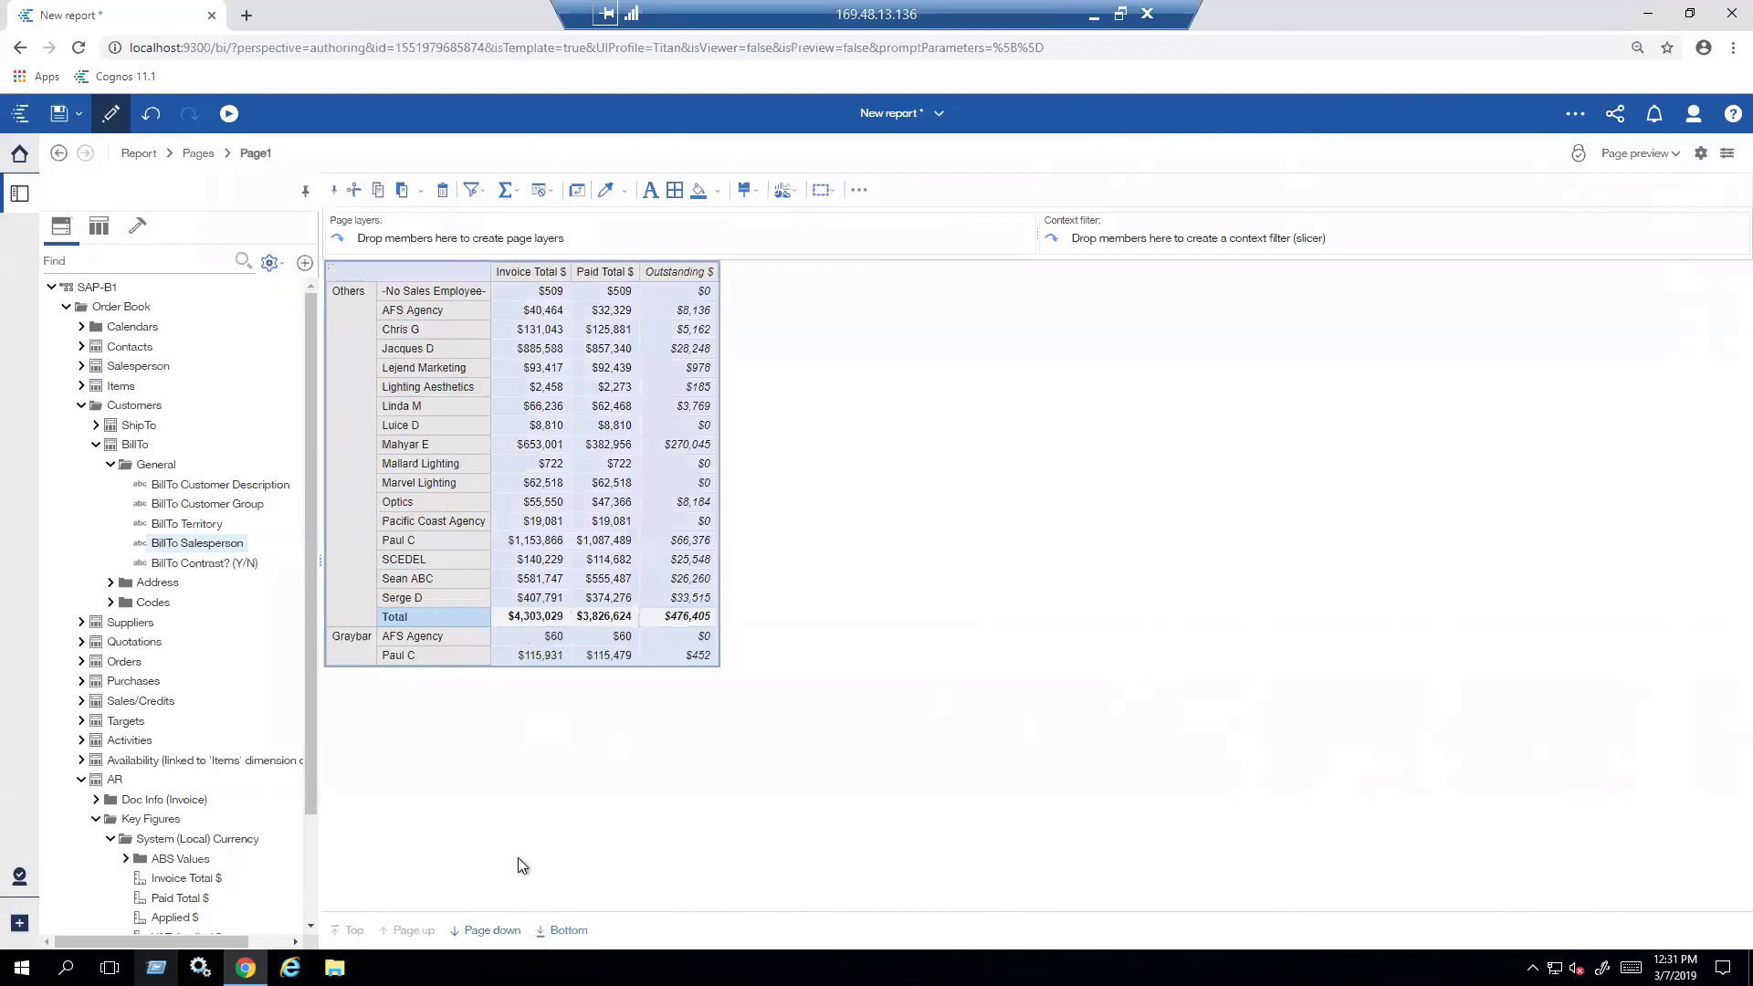
pyautogui.click(486, 930)
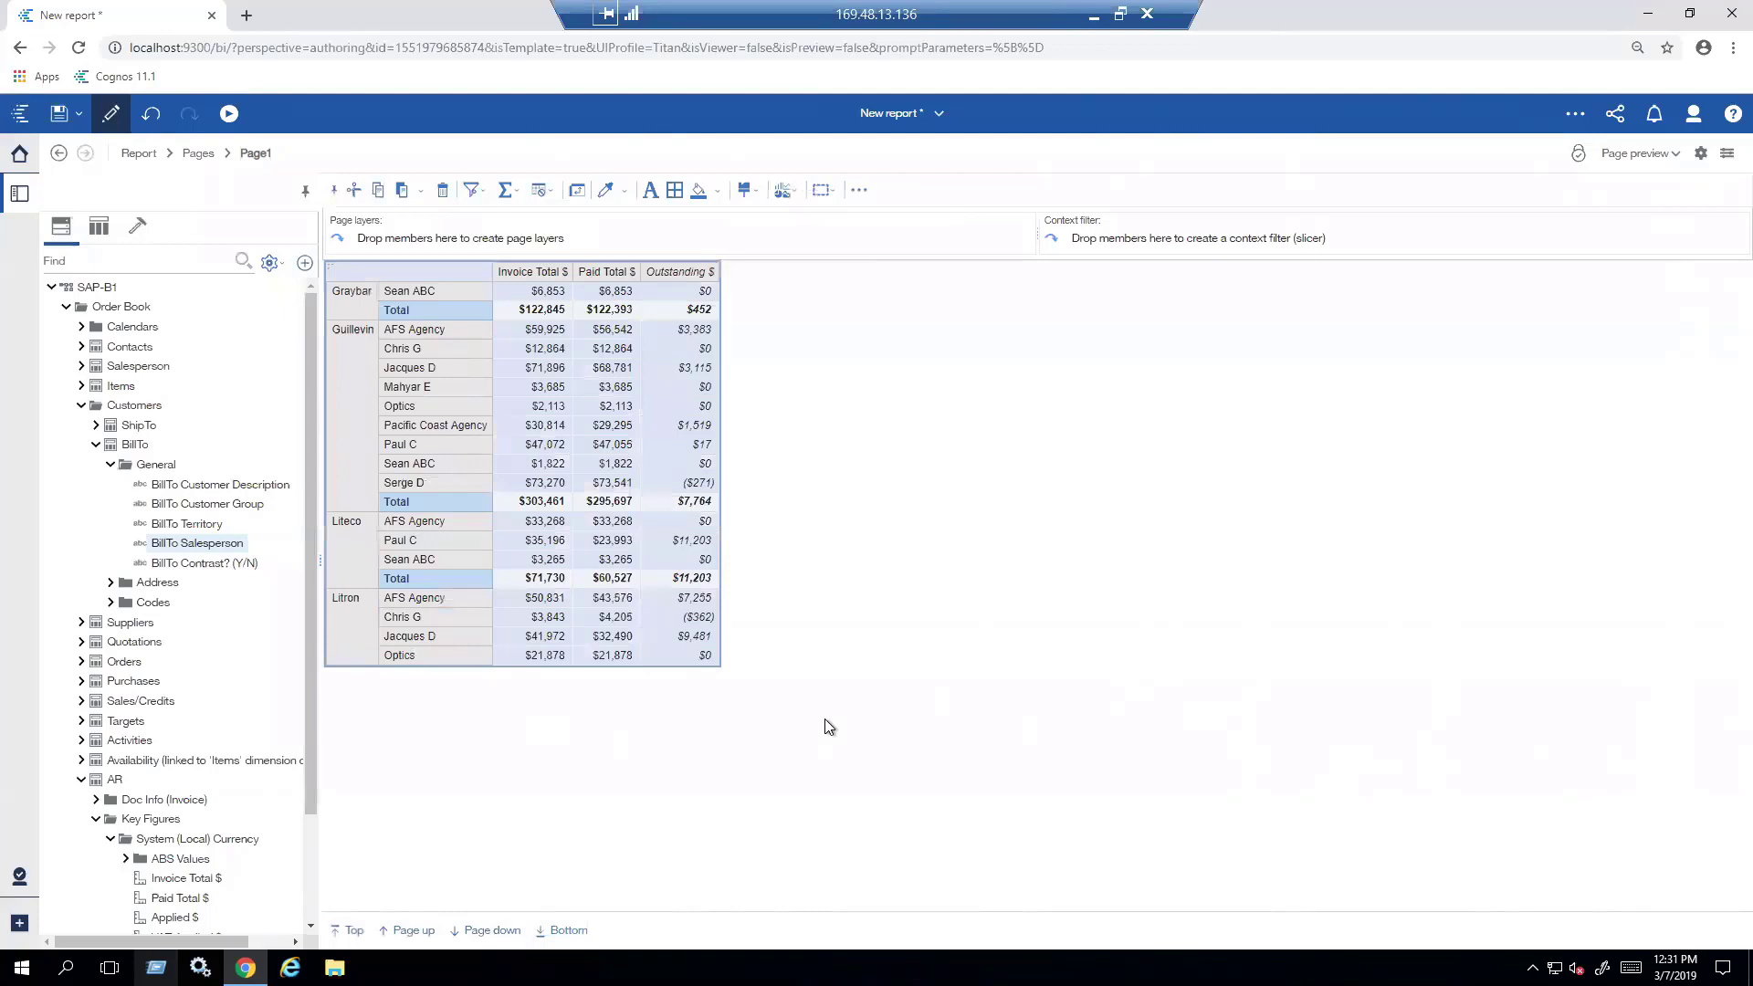